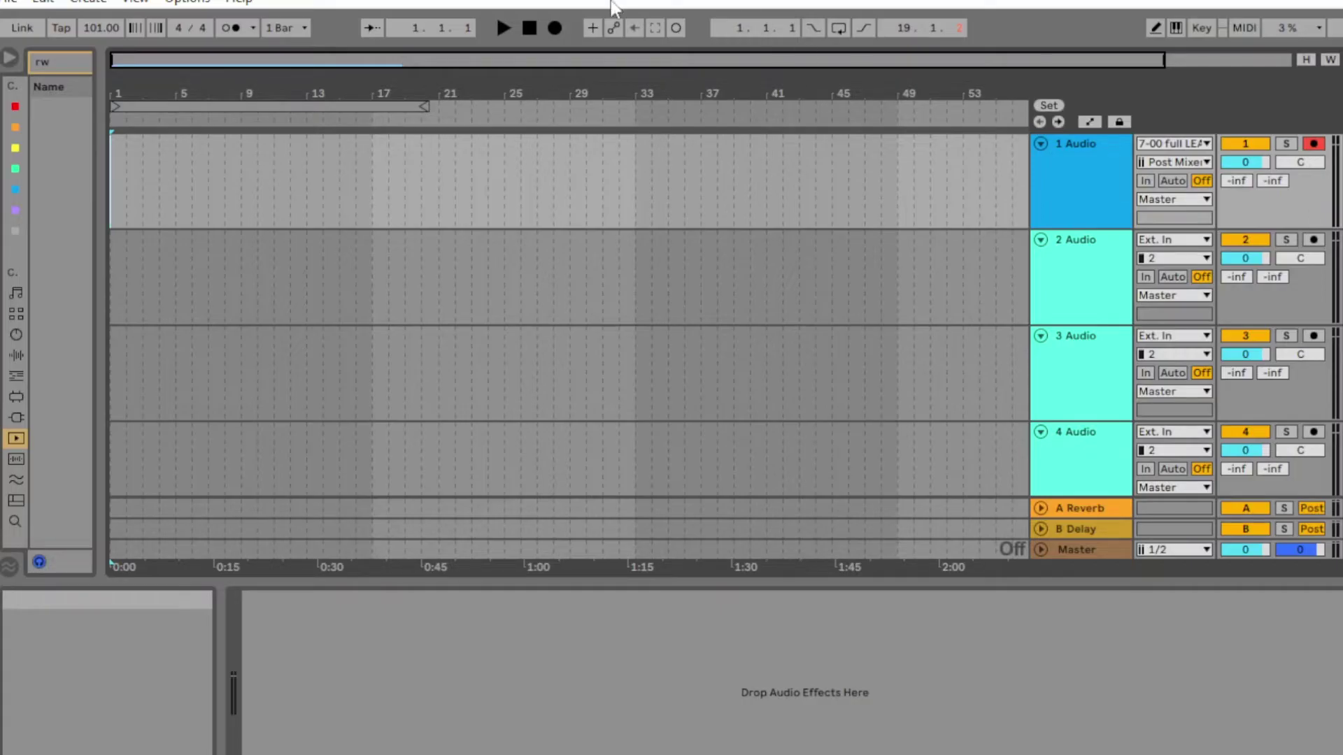
Start an arrangement recording of a vocal take on track 1 Audio.
{"action": "left_click", "coordinate": [555, 27]}
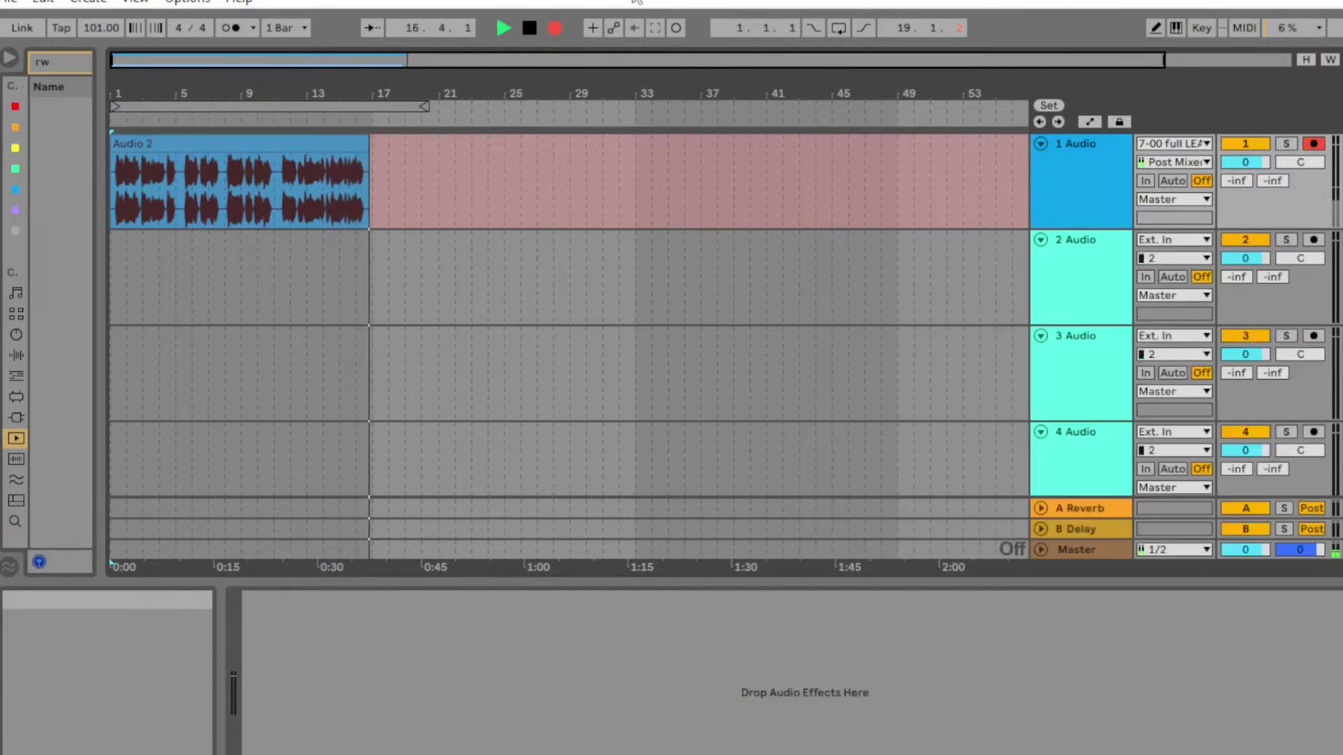
Stop recording, duplicate track 1, and split and delete clip sections so phrases alternate.
{"action": "key", "text": "space"}
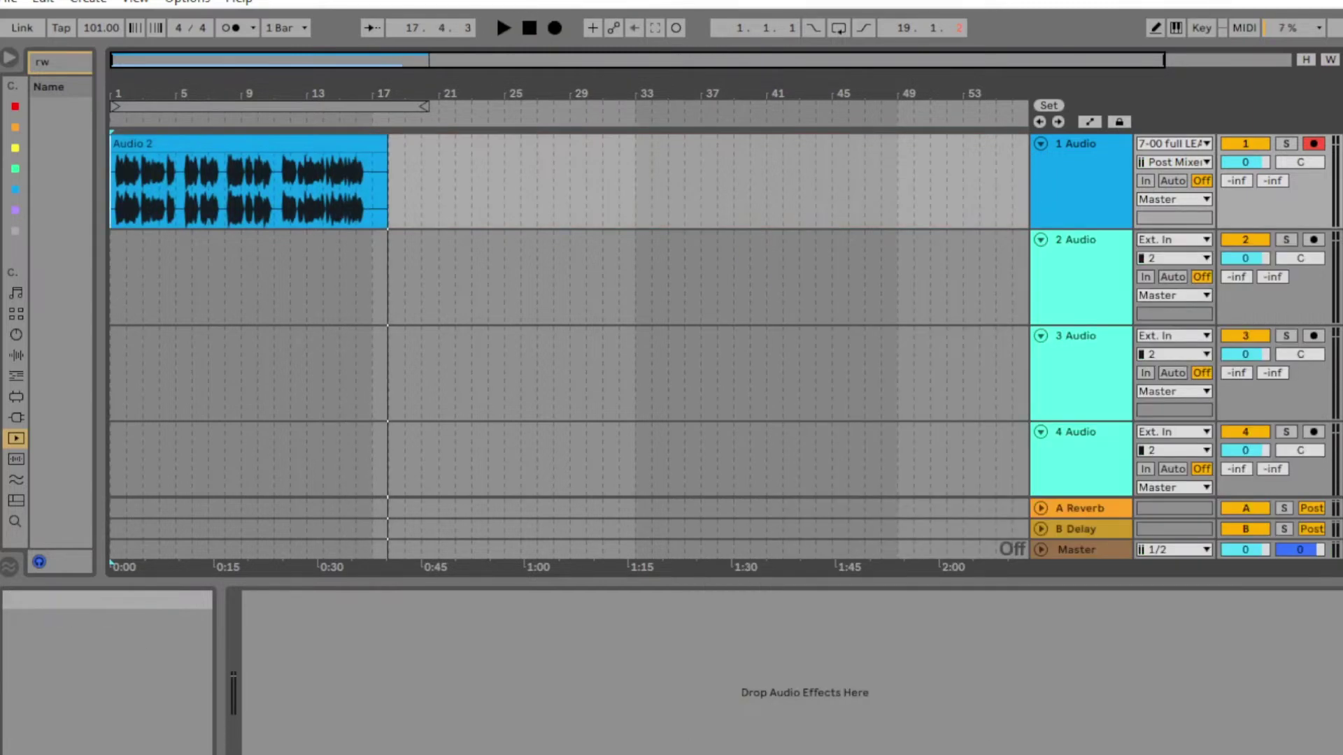
{"action": "right_click", "coordinate": [1055, 179]}
{"action": "left_click", "coordinate": [1091, 222]}
{"action": "left_click_drag", "start_coordinate": [110, 280], "coordinate": [278, 145]}
{"action": "key", "text": "ctrl+e"}
{"action": "left_click", "coordinate": [329, 182]}
{"action": "key", "text": "Delete"}
{"action": "left_click", "coordinate": [285, 144]}
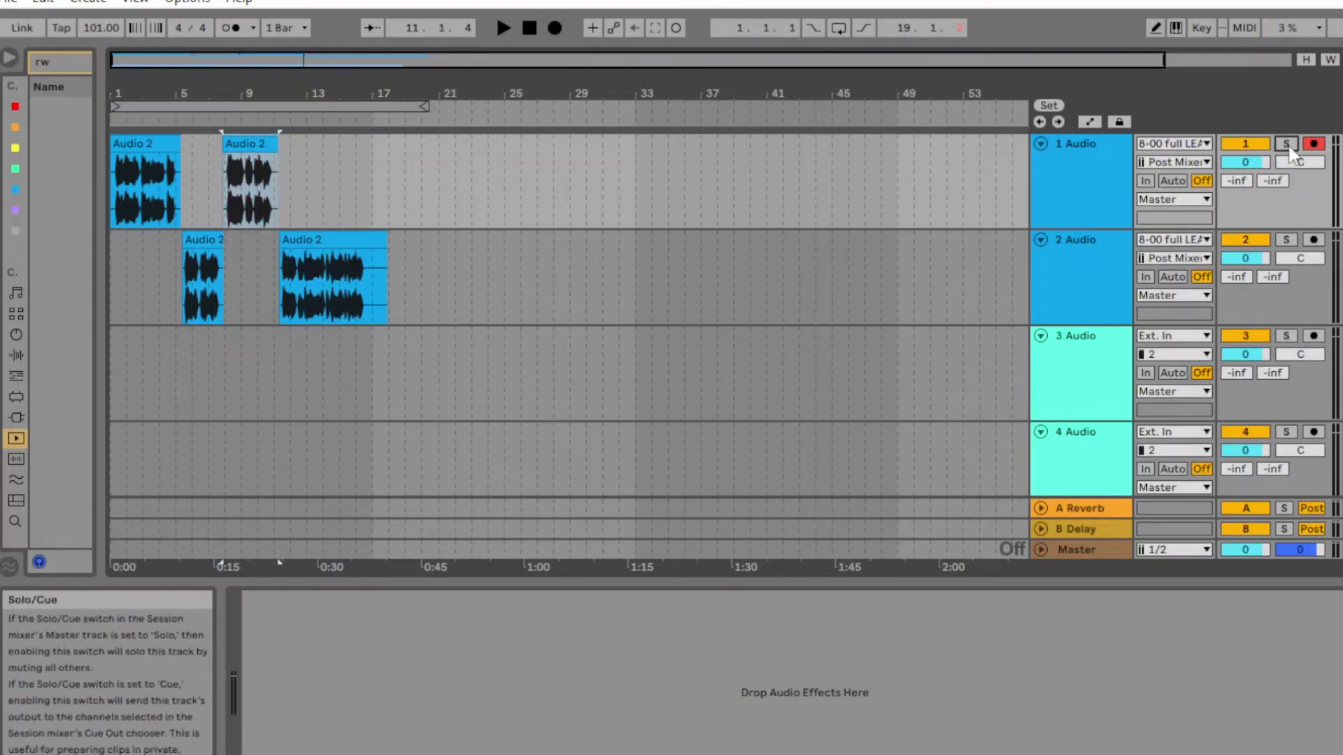
Solo track 1, end the loop near bar 11, and export it as 'Audio'.
{"action": "left_click", "coordinate": [1285, 143]}
{"action": "left_click_drag", "start_coordinate": [428, 106], "coordinate": [284, 106]}
{"action": "left_click", "coordinate": [193, 103]}
{"action": "left_click", "coordinate": [8, 1]}
{"action": "left_click", "coordinate": [120, 342]}
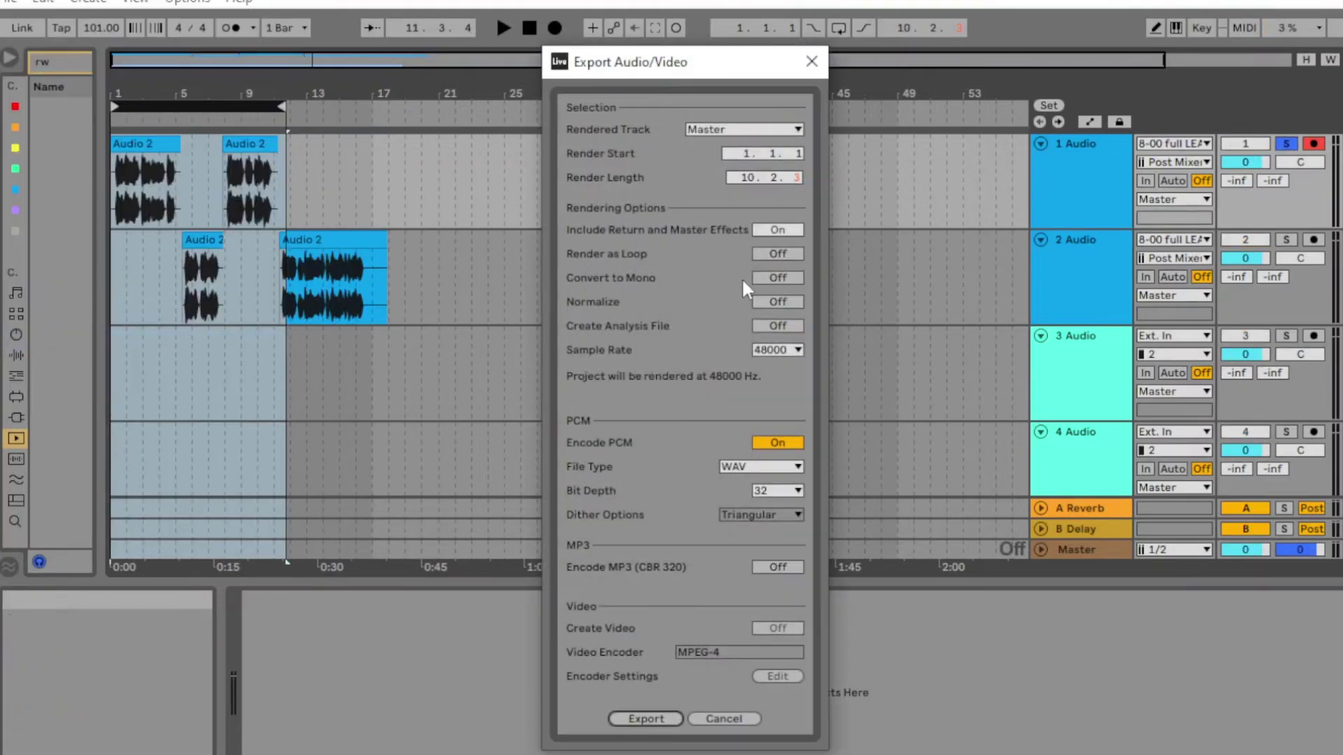
{"action": "left_click", "coordinate": [644, 715]}
{"action": "type", "text": "Audio"}
{"action": "key", "text": "Return"}
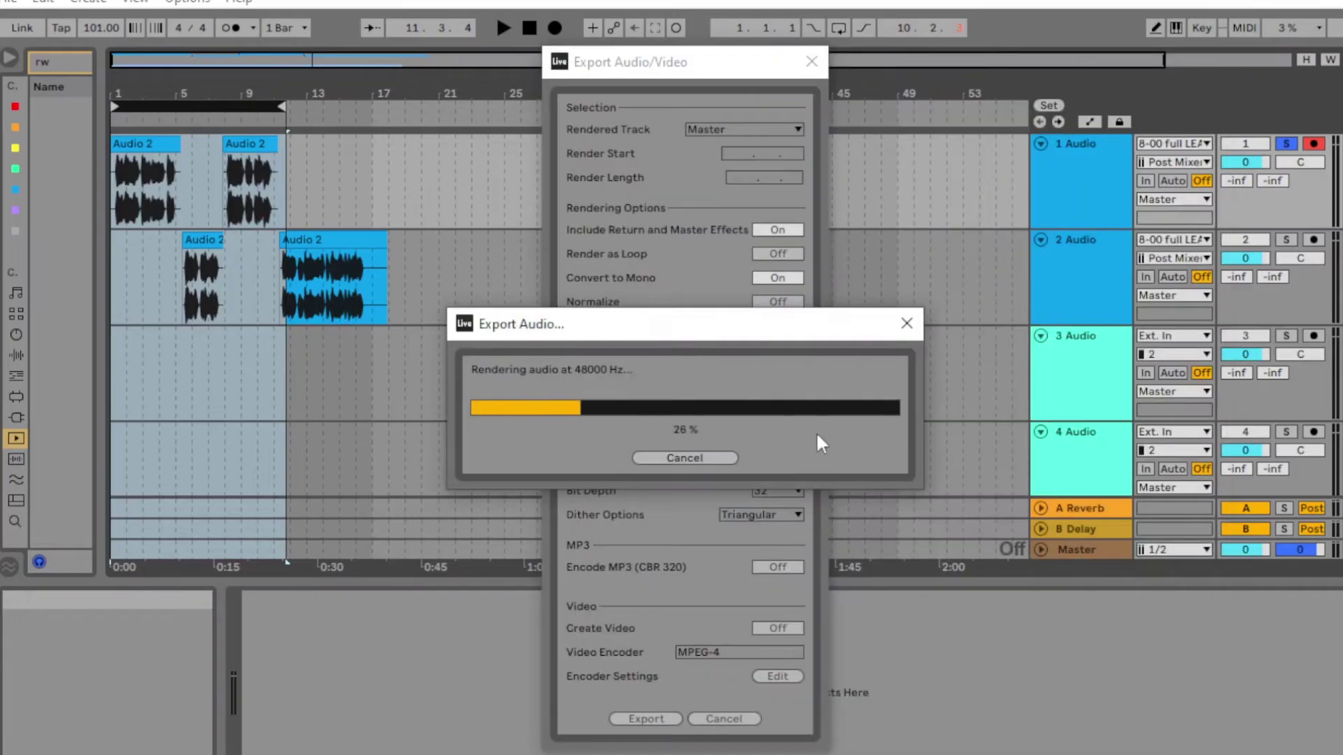
Solo track 2 instead and export its part as 'Mia'.
{"action": "left_click", "coordinate": [1285, 240]}
{"action": "left_click", "coordinate": [194, 103]}
{"action": "left_click", "coordinate": [8, 1]}
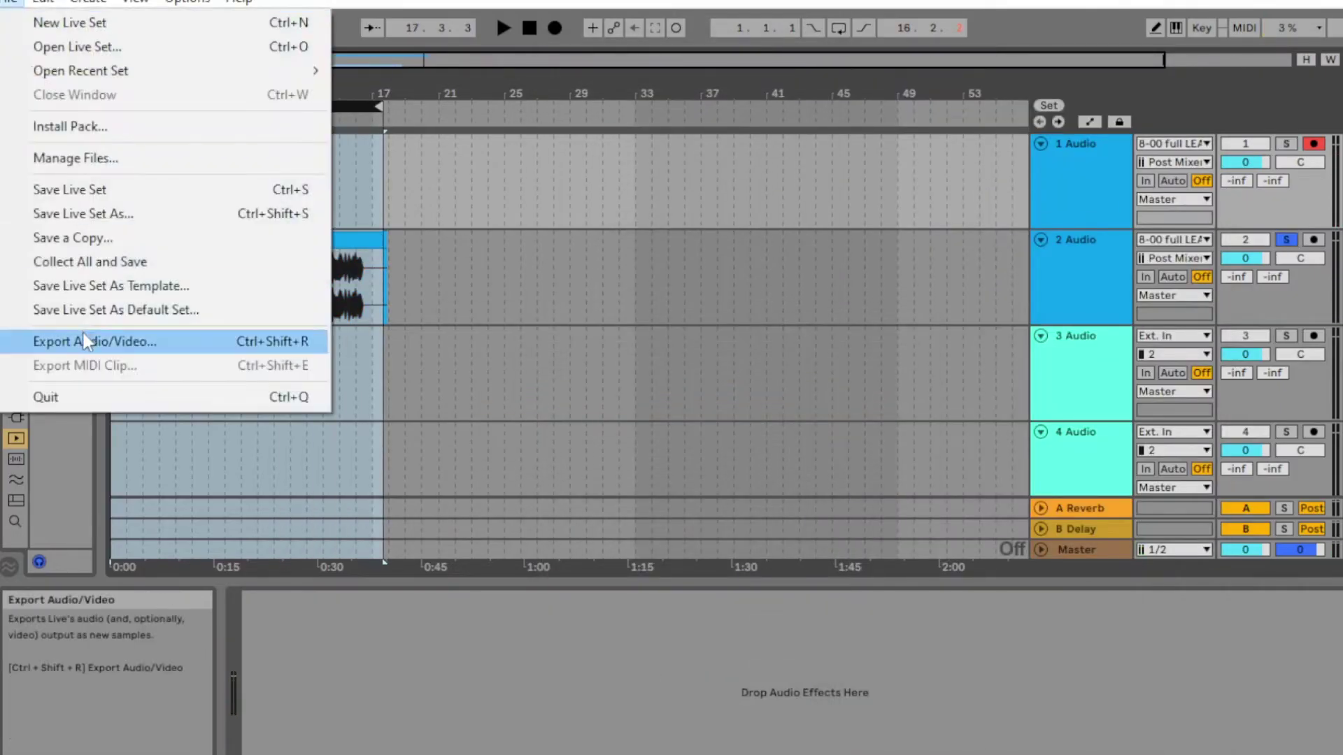
{"action": "left_click", "coordinate": [120, 342]}
{"action": "left_click", "coordinate": [645, 715]}
{"action": "type", "text": "Mia"}
{"action": "key", "text": "Return"}
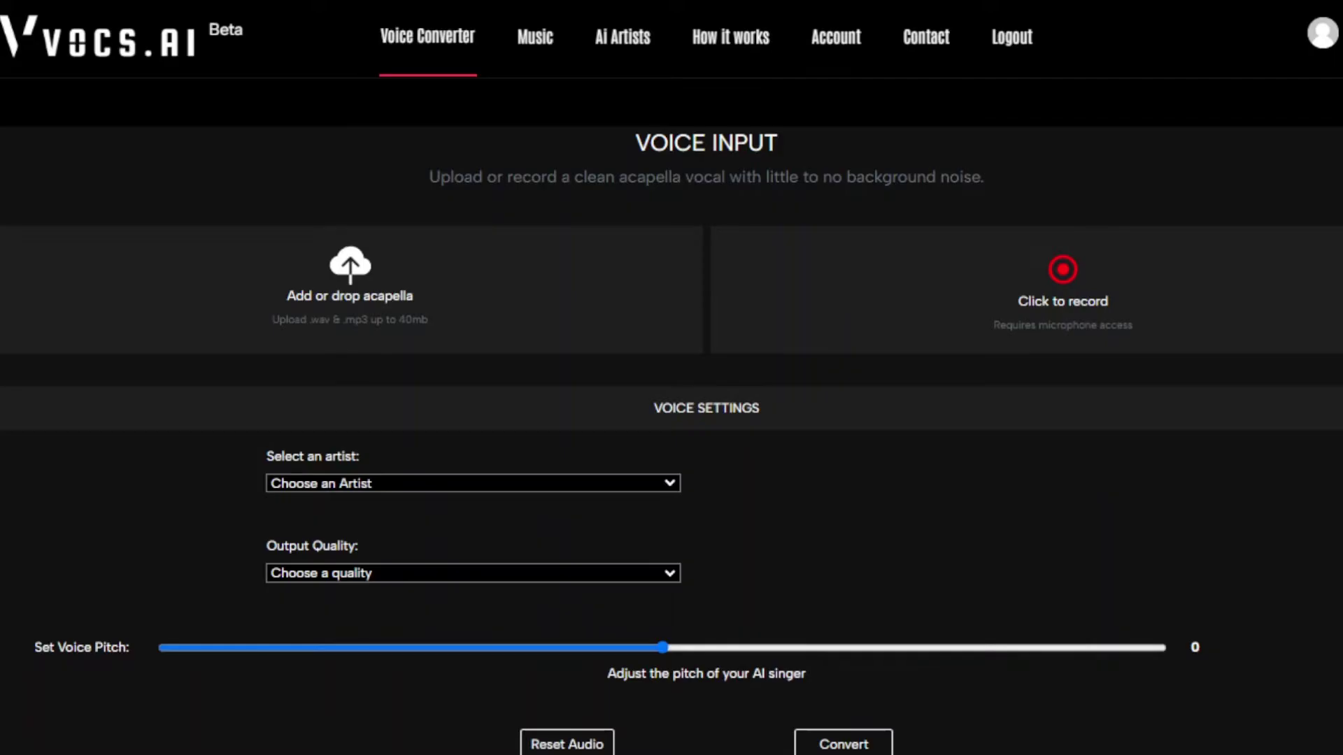
Drop the exported WAV onto the acapella area, preview it, and open the artist list.
{"action": "left_click_drag", "start_coordinate": [1328, 294], "coordinate": [350, 345]}
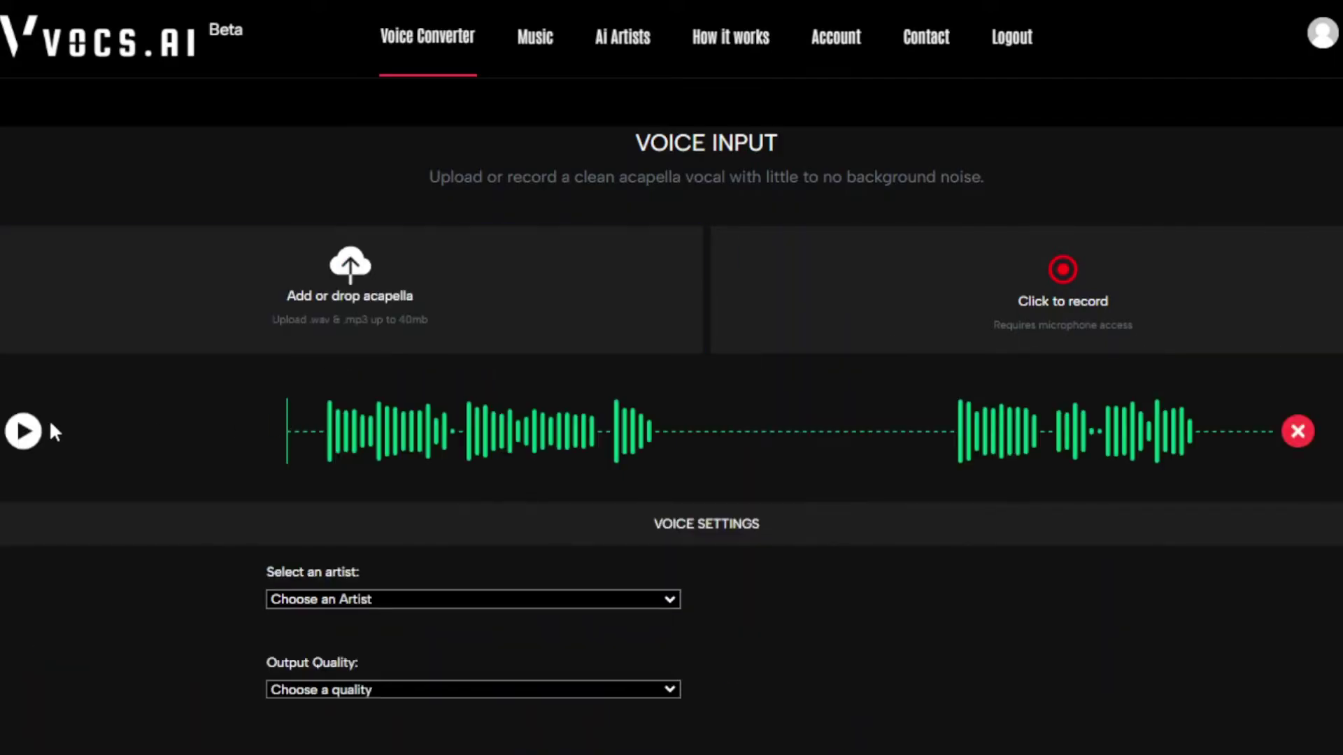
{"action": "left_click", "coordinate": [23, 431]}
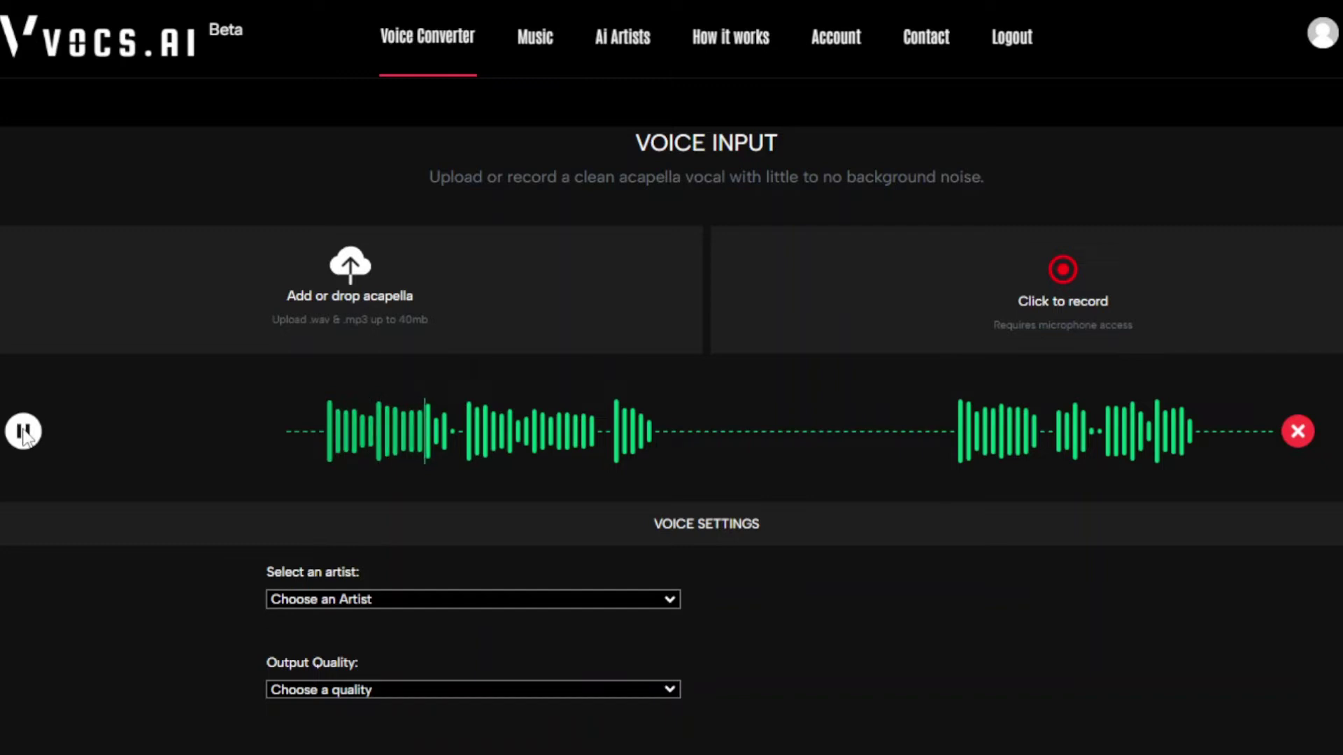
{"action": "left_click", "coordinate": [23, 431]}
{"action": "scroll", "coordinate": [232, 416], "scroll_direction": "down", "scroll_amount": 2}
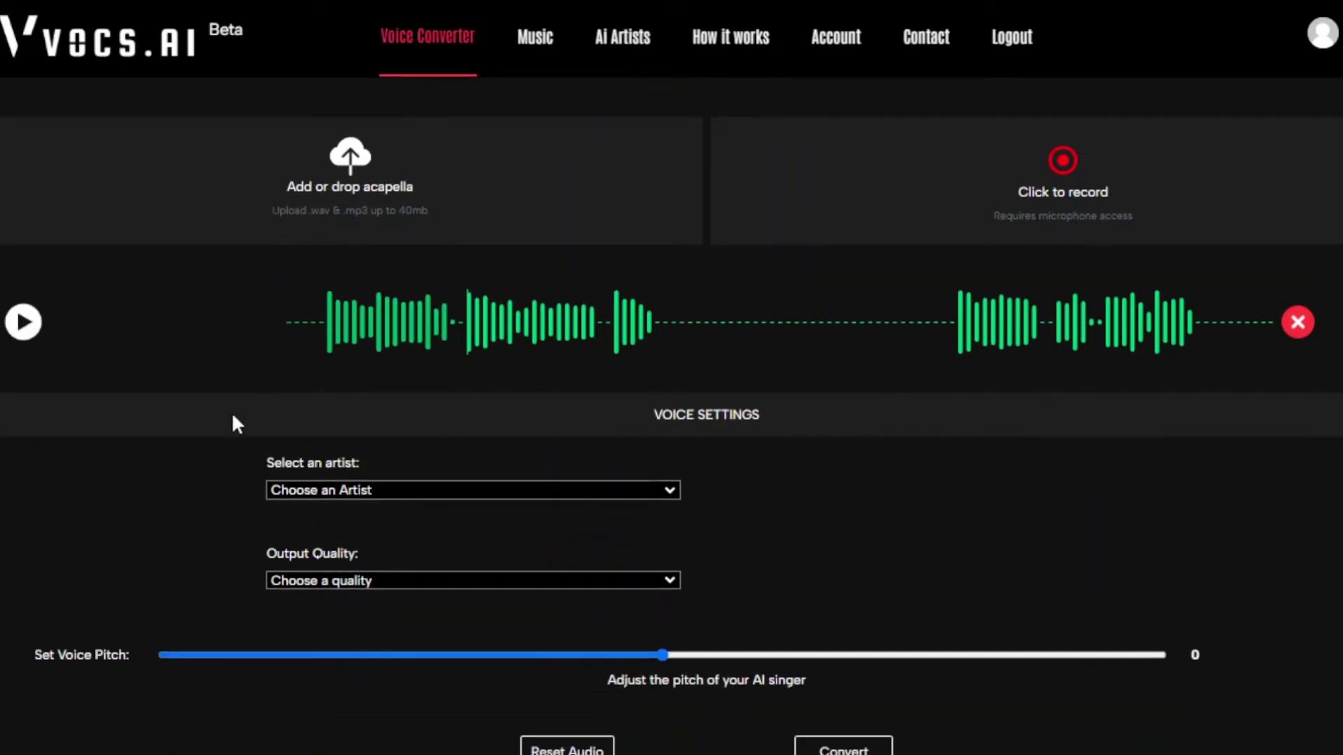
{"action": "scroll", "coordinate": [420, 438], "scroll_direction": "down", "scroll_amount": 2}
{"action": "left_click", "coordinate": [387, 380]}
{"action": "scroll", "coordinate": [405, 498], "scroll_direction": "down", "scroll_amount": 5}
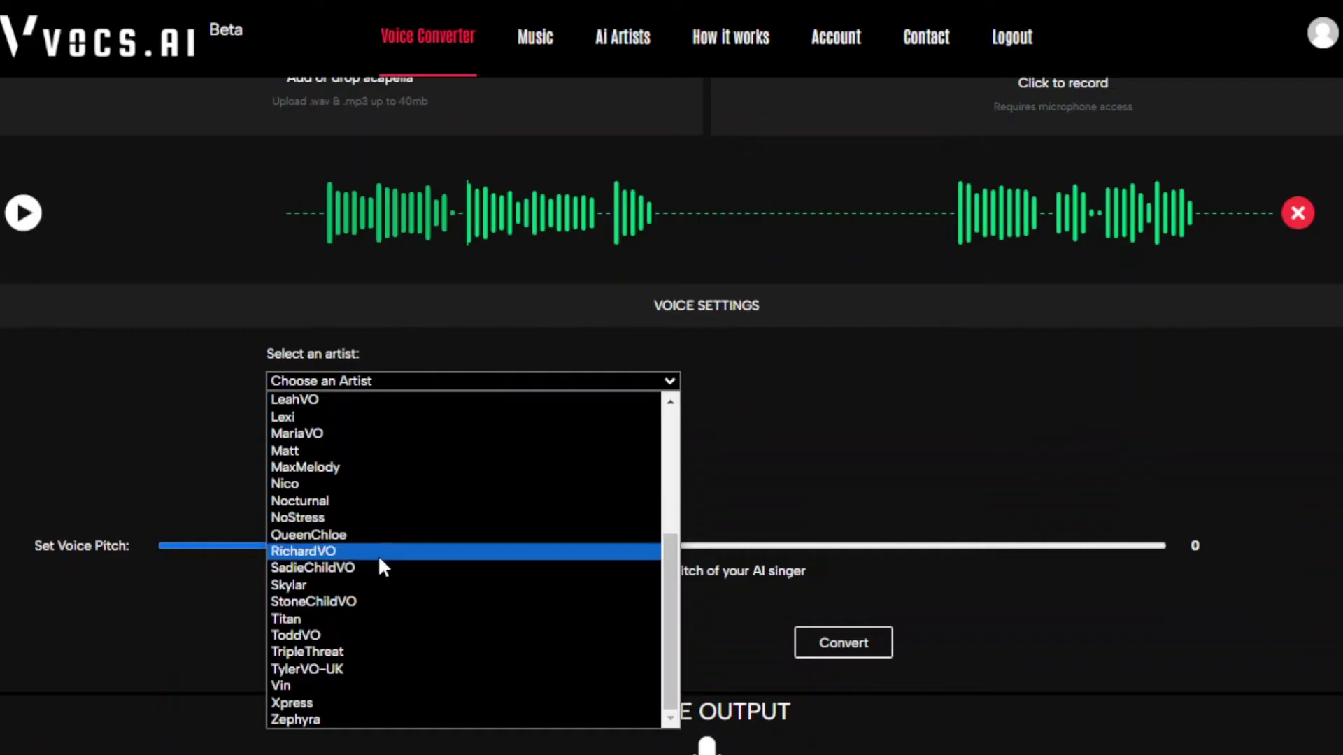
Set the artist to ToddVO, output quality to Ultra HQ and voice pitch to -6.
{"action": "left_click", "coordinate": [383, 636]}
{"action": "scroll", "coordinate": [583, 474], "scroll_direction": "down", "scroll_amount": 4}
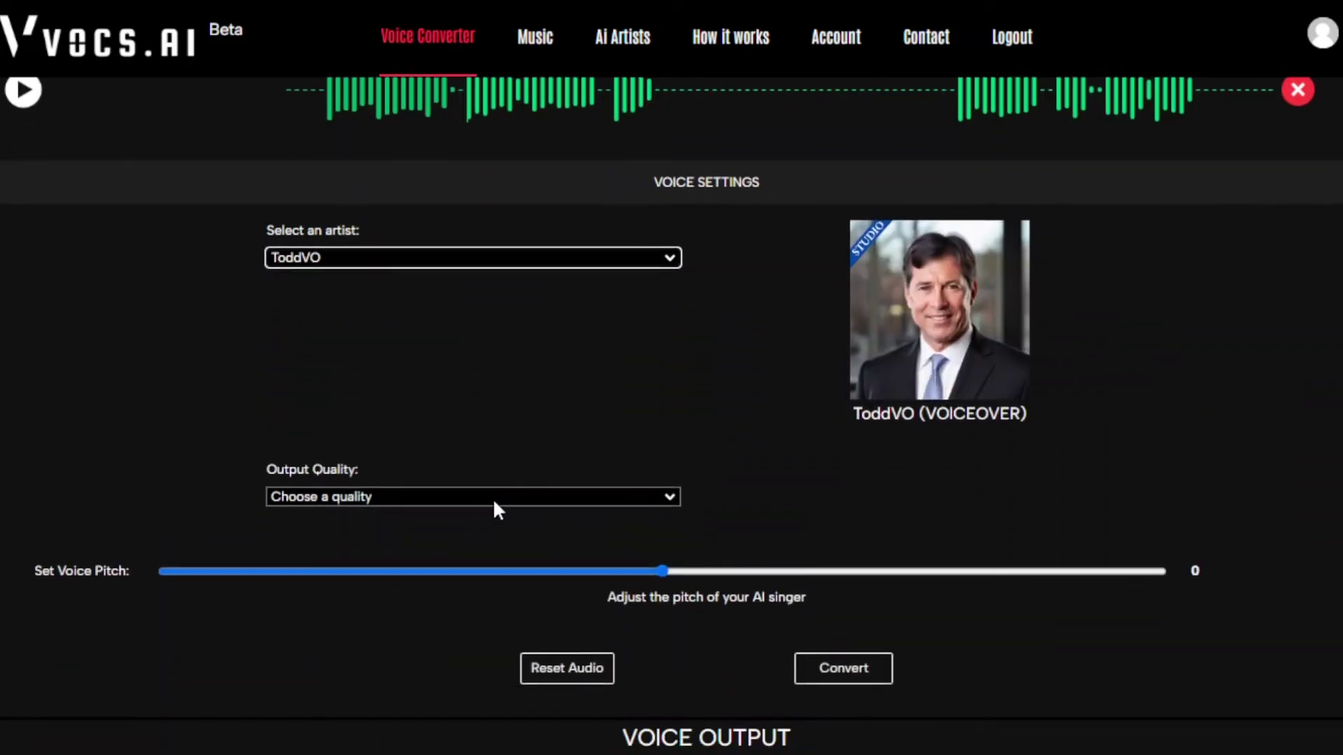
{"action": "left_click", "coordinate": [409, 402]}
{"action": "left_click", "coordinate": [362, 468]}
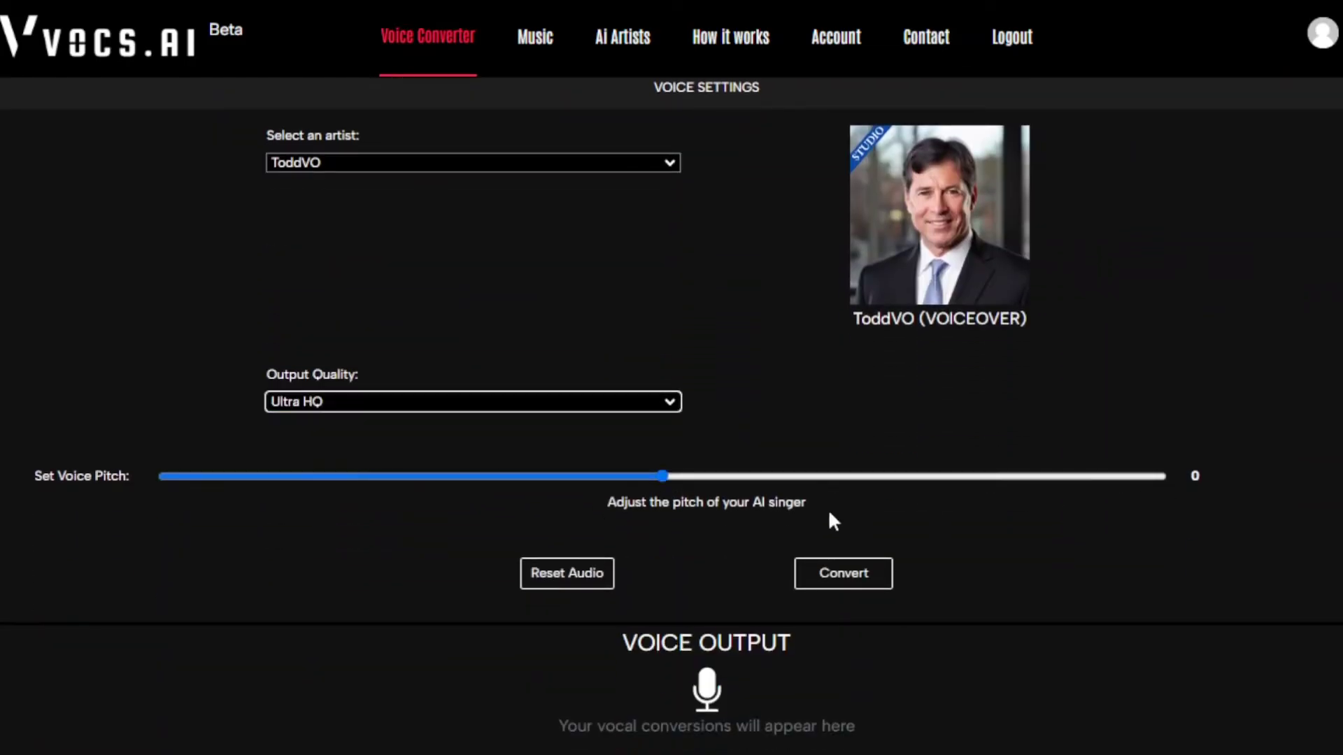
{"action": "left_click_drag", "start_coordinate": [663, 479], "coordinate": [419, 494]}
Convert the vocal and play back the ToddVO output.
{"action": "scroll", "coordinate": [540, 500], "scroll_direction": "down", "scroll_amount": 2}
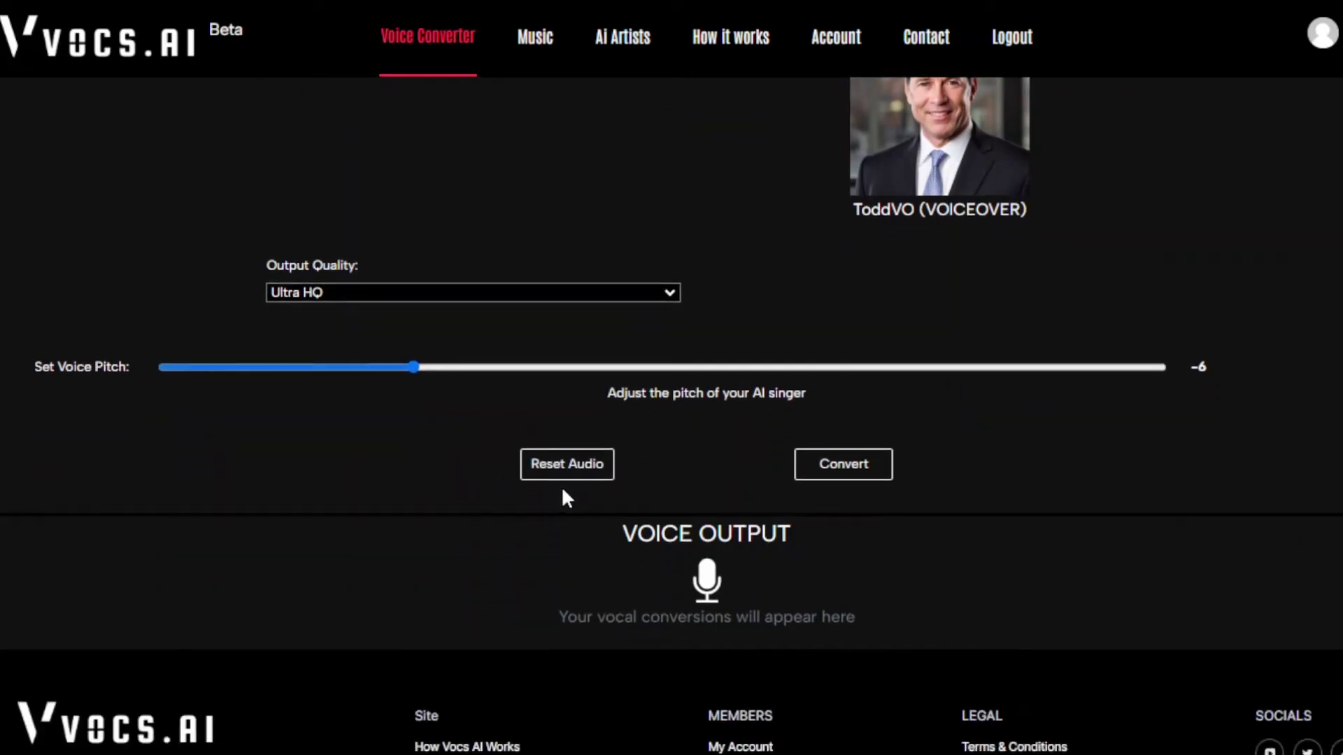
{"action": "left_click", "coordinate": [841, 465]}
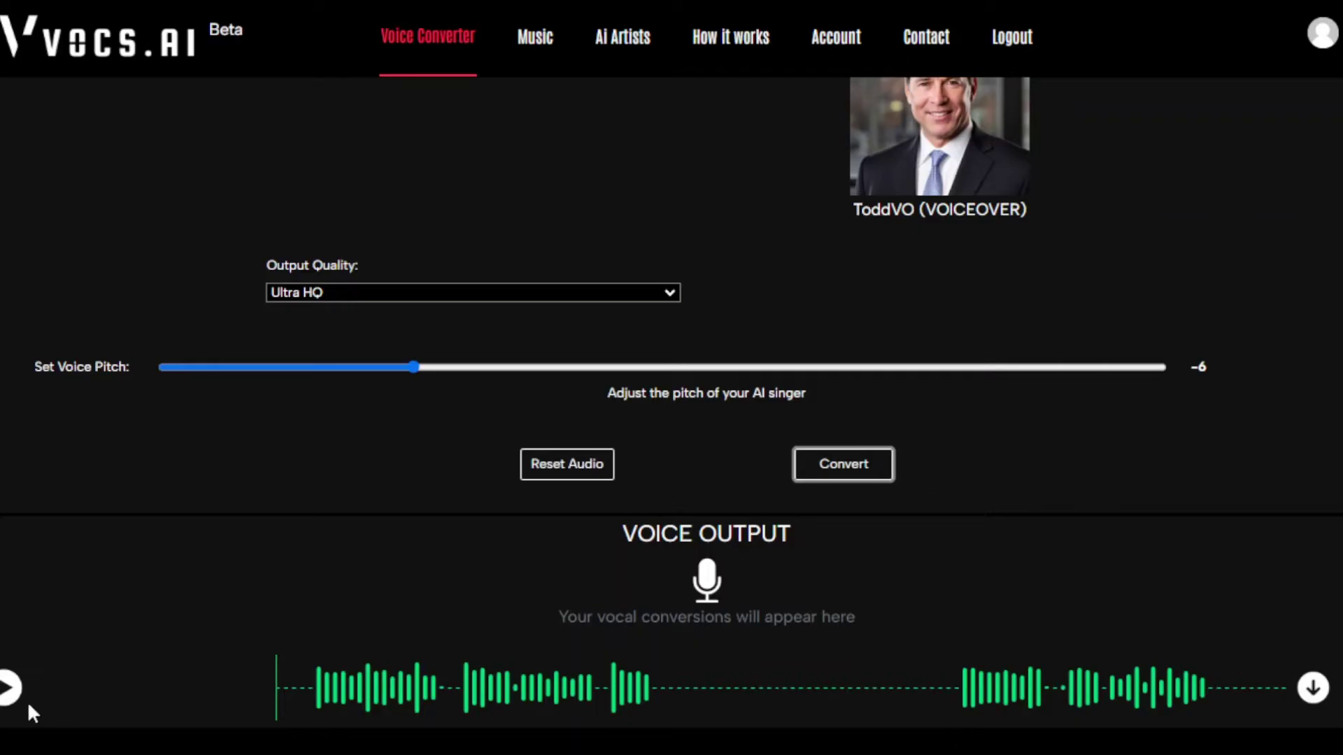
{"action": "left_click", "coordinate": [8, 688]}
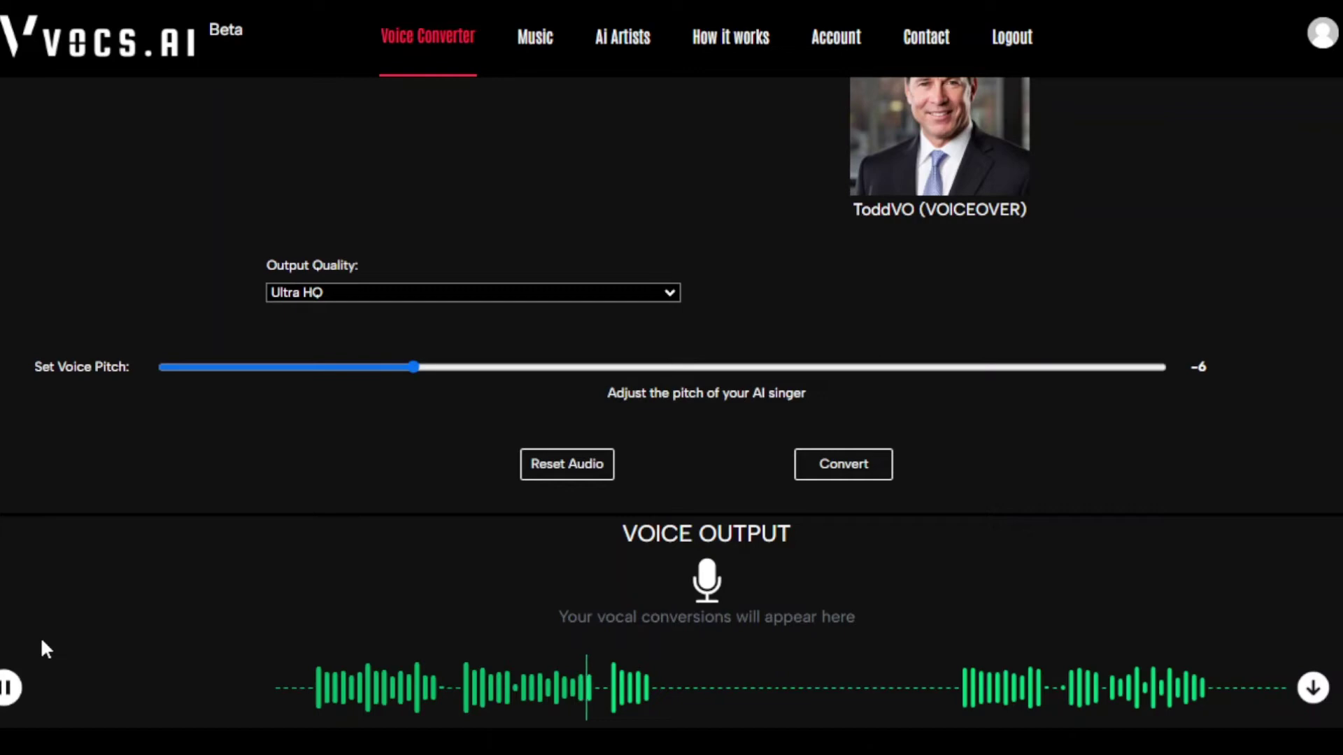
Pause the ToddVO playback and pick TylerVO-UK (VOICEOVER UK) from the artist list.
{"action": "left_click", "coordinate": [10, 687]}
{"action": "scroll", "coordinate": [462, 590], "scroll_direction": "up", "scroll_amount": 1}
{"action": "scroll", "coordinate": [457, 578], "scroll_direction": "up", "scroll_amount": 4}
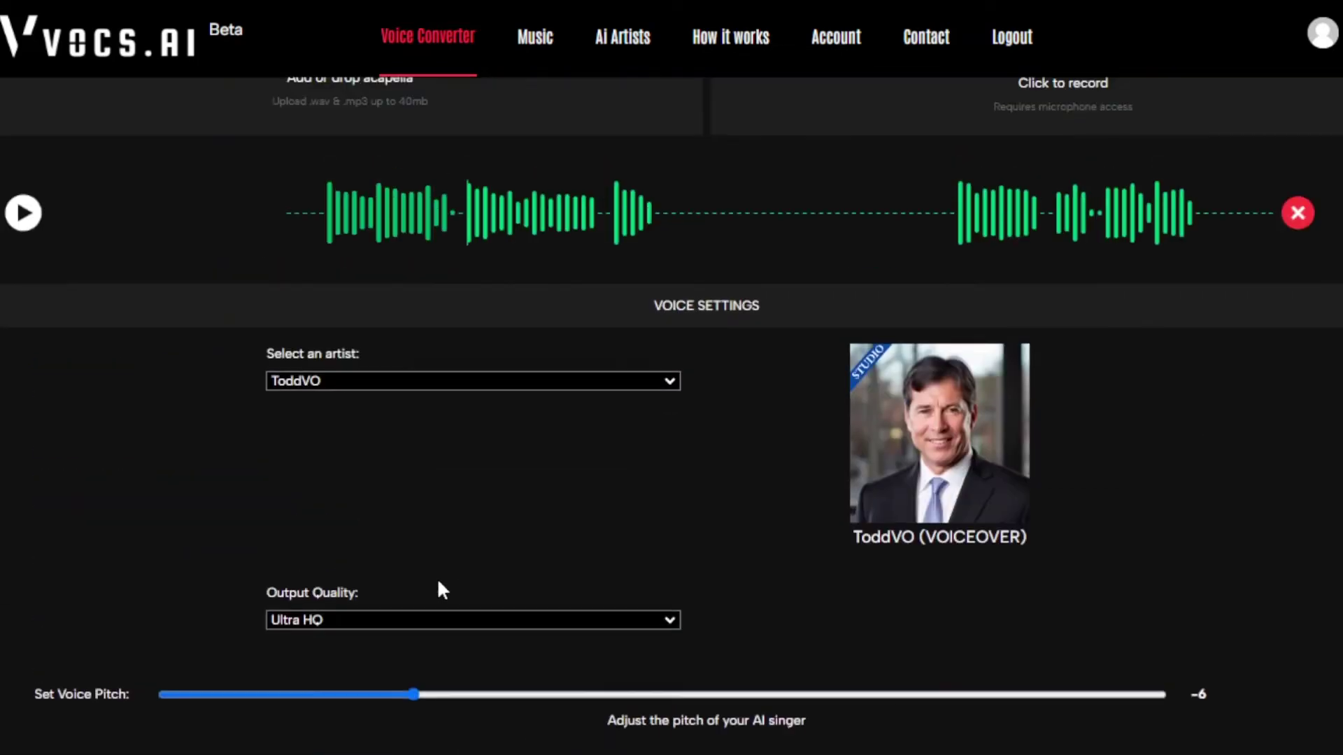
{"action": "scroll", "coordinate": [437, 591], "scroll_direction": "down", "scroll_amount": 2}
{"action": "left_click", "coordinate": [552, 280]}
{"action": "scroll", "coordinate": [489, 328], "scroll_direction": "down", "scroll_amount": 2}
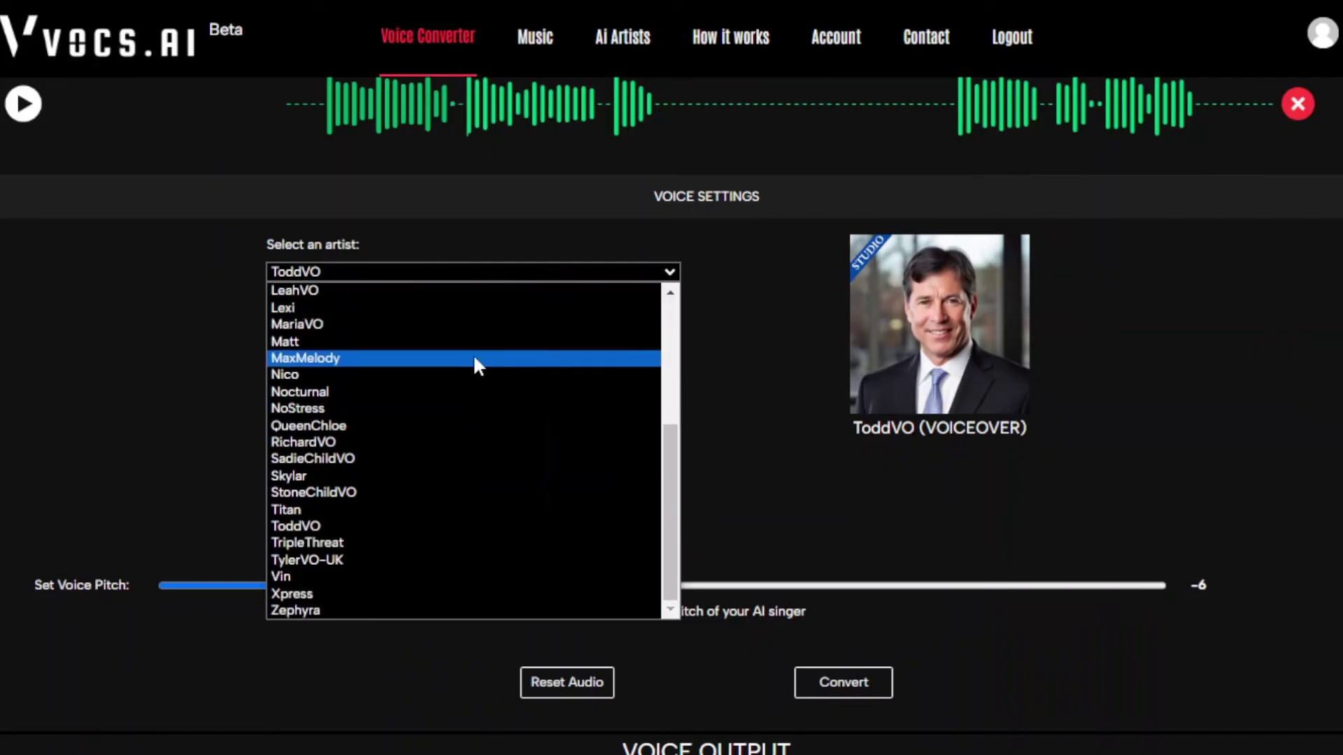
{"action": "left_click", "coordinate": [386, 559]}
{"action": "scroll", "coordinate": [781, 436], "scroll_direction": "down", "scroll_amount": 2}
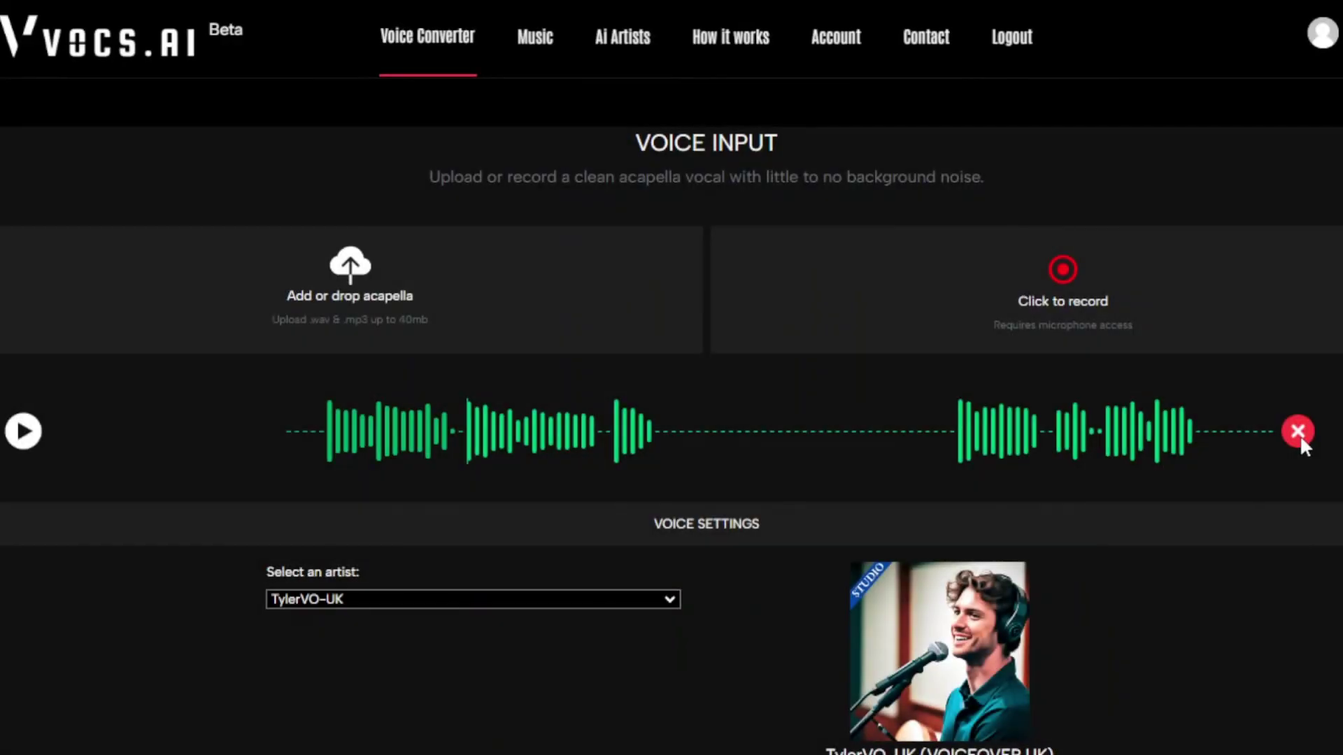
Replace the old acapella with the new audio file and preview its first phrase.
{"action": "left_click", "coordinate": [1299, 435]}
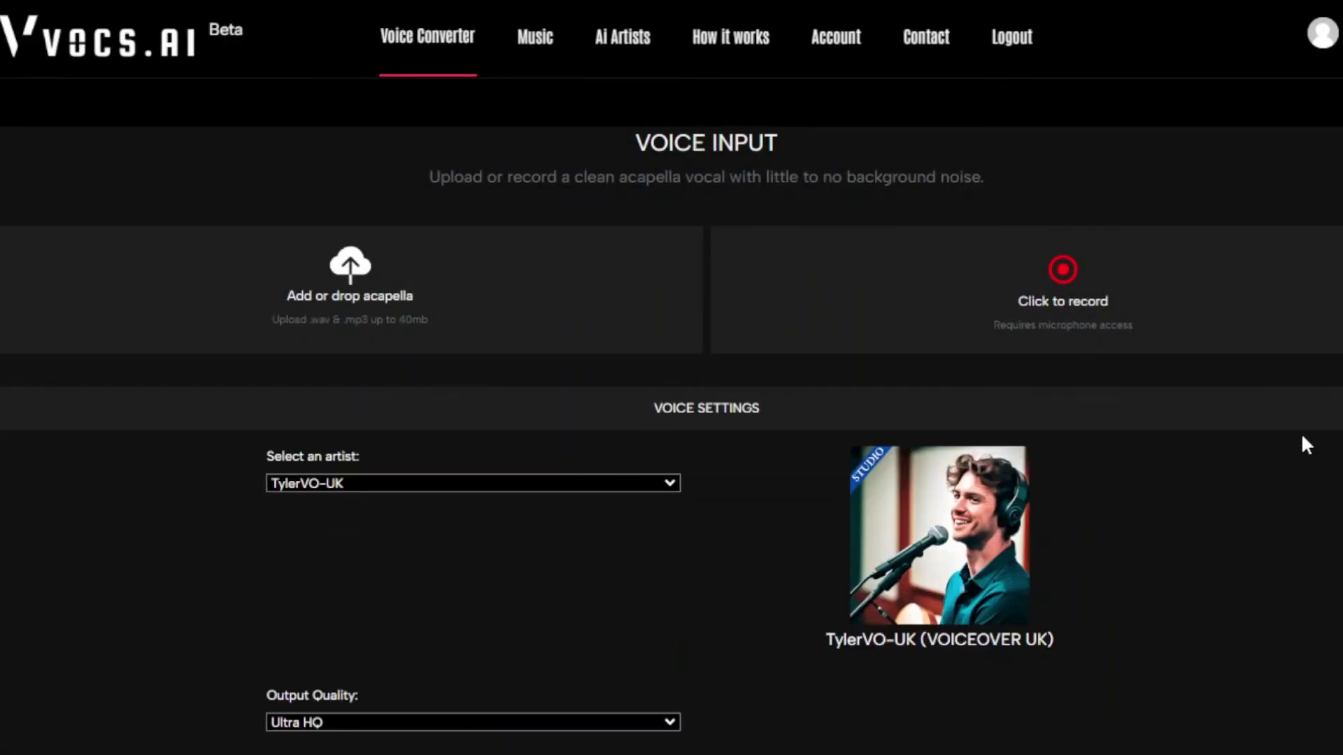
{"action": "left_click_drag", "start_coordinate": [1342, 387], "coordinate": [280, 315]}
{"action": "left_click", "coordinate": [24, 429]}
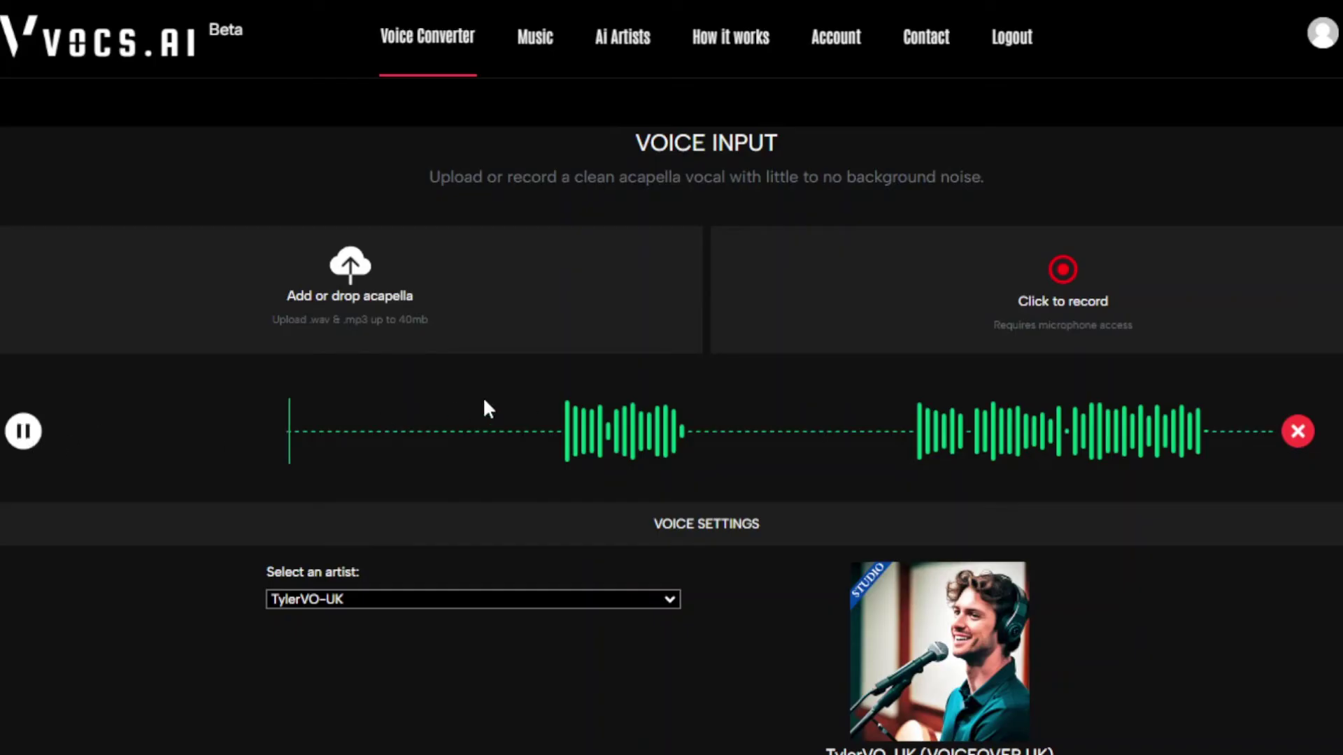
{"action": "left_click", "coordinate": [554, 439]}
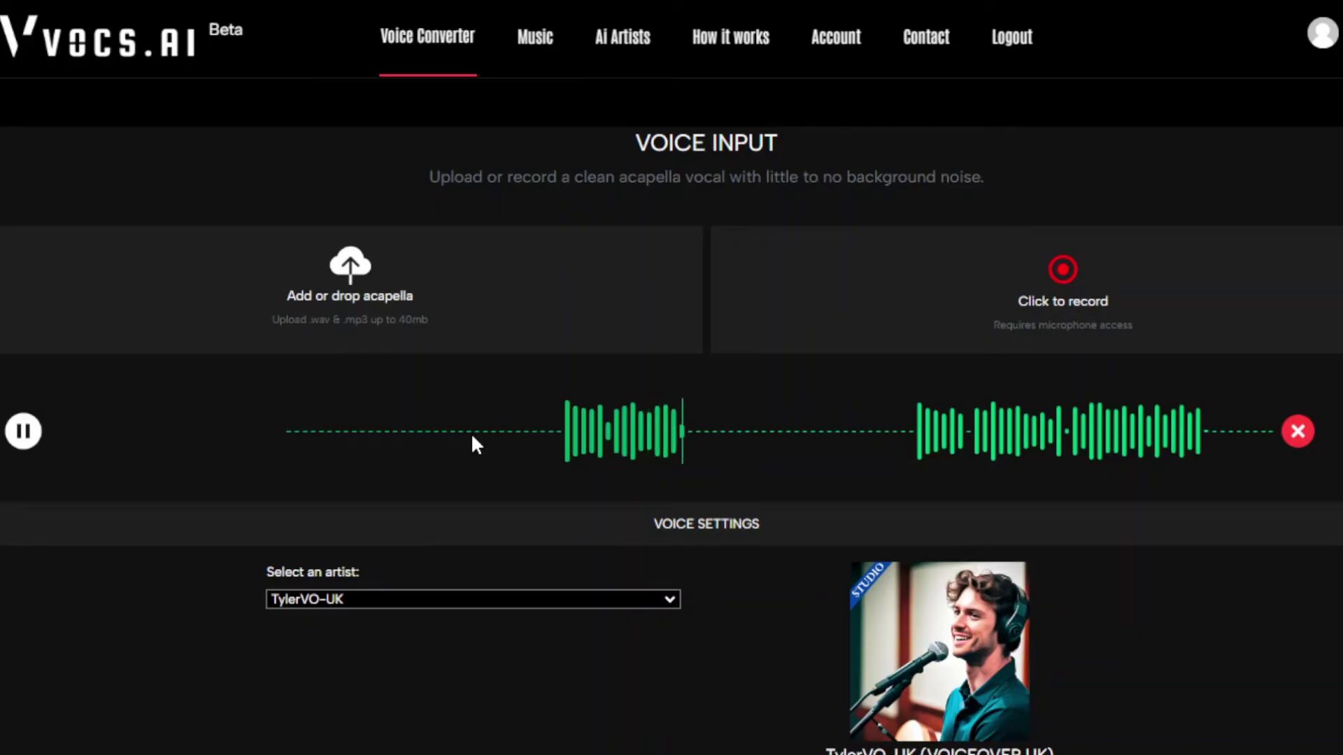
{"action": "scroll", "coordinate": [468, 437], "scroll_direction": "down", "scroll_amount": 2}
{"action": "left_click", "coordinate": [43, 319]}
{"action": "scroll", "coordinate": [280, 361], "scroll_direction": "down", "scroll_amount": 2}
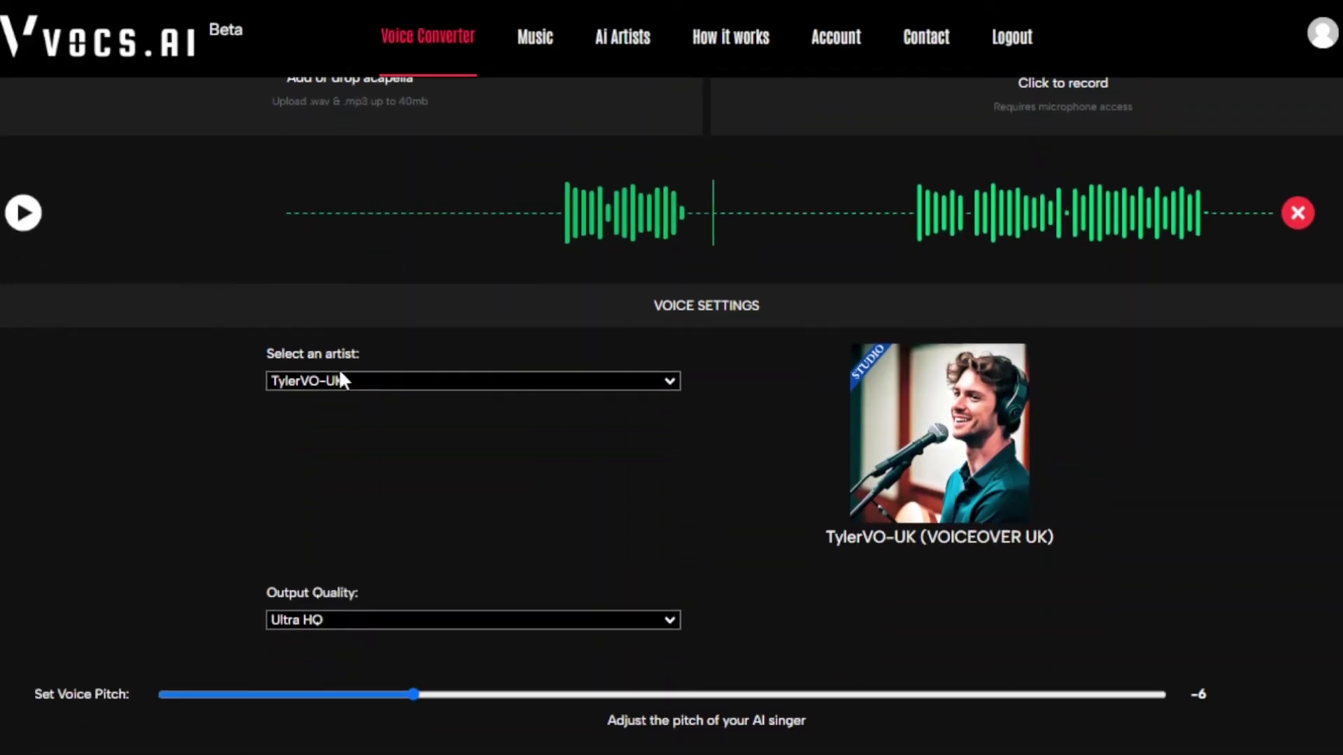
Choose EllaVO, set voice pitch to 3, and convert the acapella.
{"action": "left_click", "coordinate": [358, 378]}
{"action": "scroll", "coordinate": [357, 413], "scroll_direction": "up", "scroll_amount": 4}
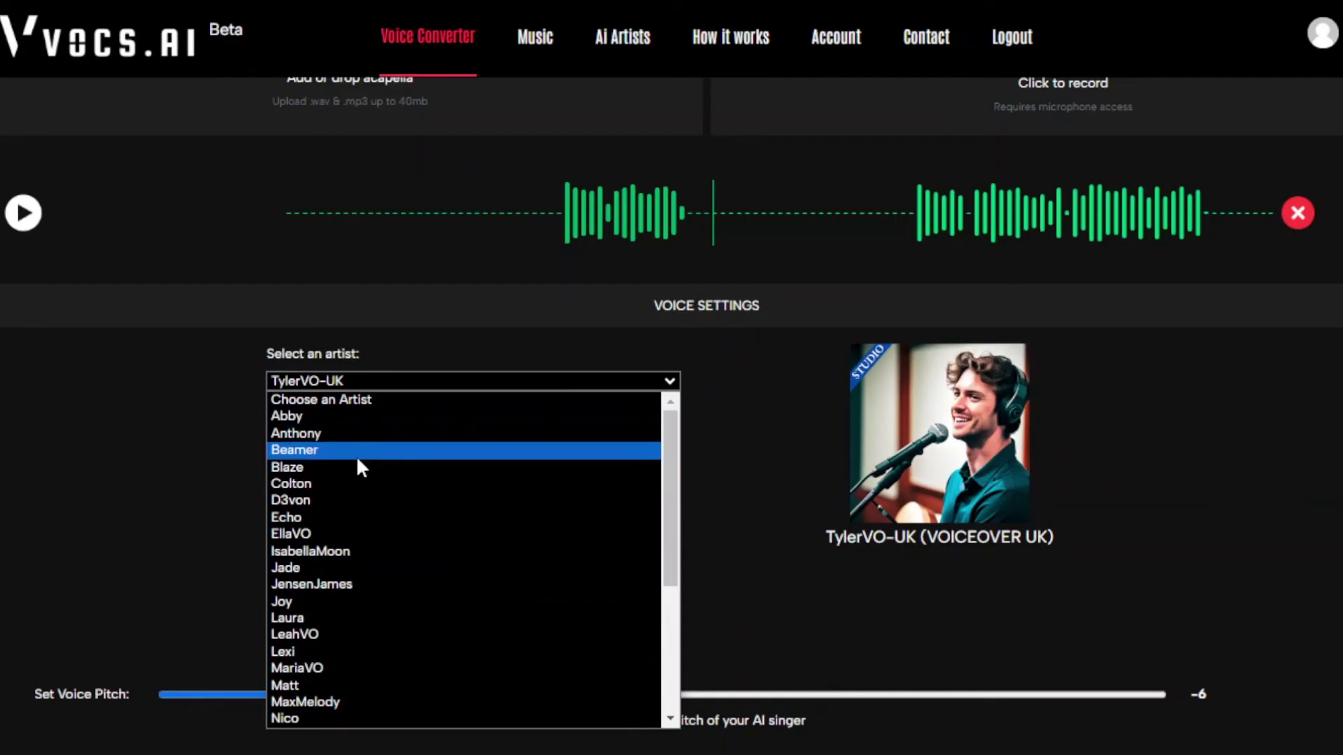
{"action": "left_click", "coordinate": [343, 535]}
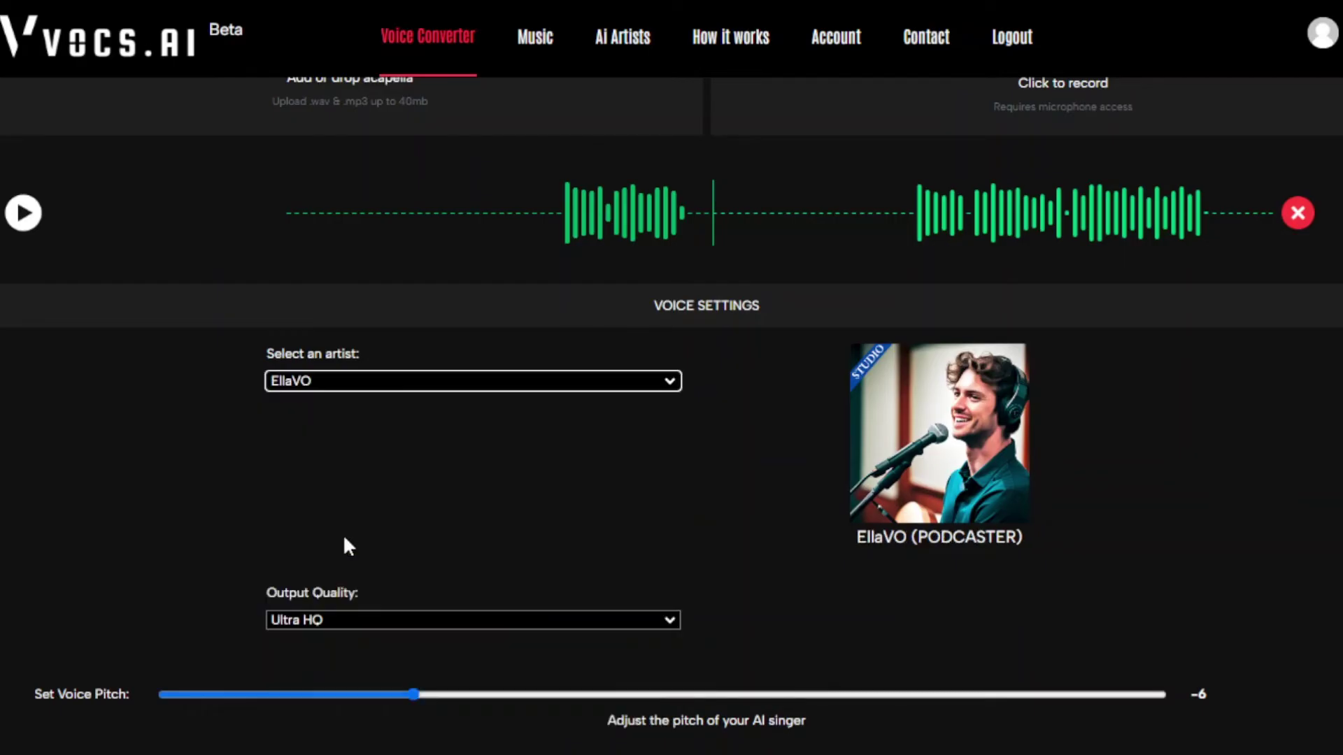
{"action": "scroll", "coordinate": [525, 524], "scroll_direction": "down", "scroll_amount": 1}
{"action": "scroll", "coordinate": [527, 522], "scroll_direction": "down", "scroll_amount": 3}
{"action": "left_click_drag", "start_coordinate": [422, 476], "coordinate": [704, 480]}
{"action": "left_click_drag", "start_coordinate": [740, 480], "coordinate": [783, 477]}
{"action": "left_click", "coordinate": [843, 573]}
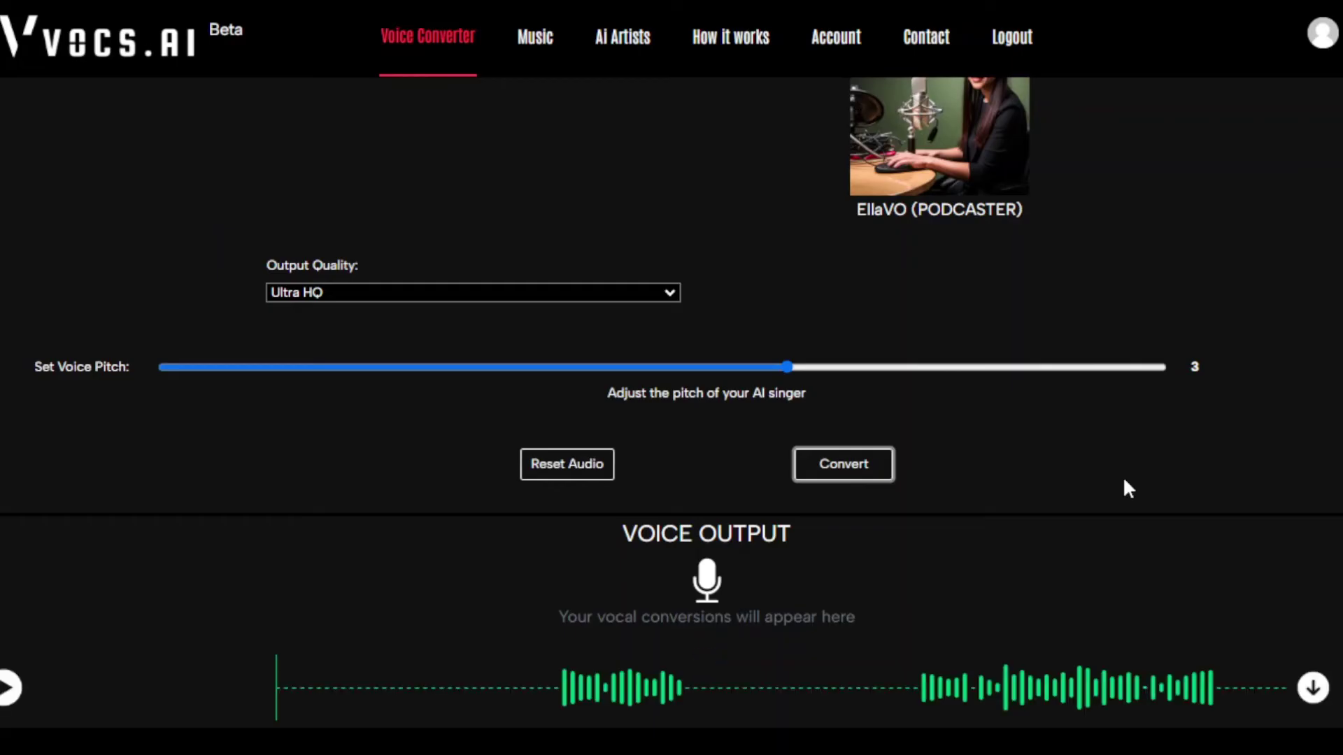
Preview the EllaVO output at two phrases, then download the converted vocal.
{"action": "left_click", "coordinate": [540, 687]}
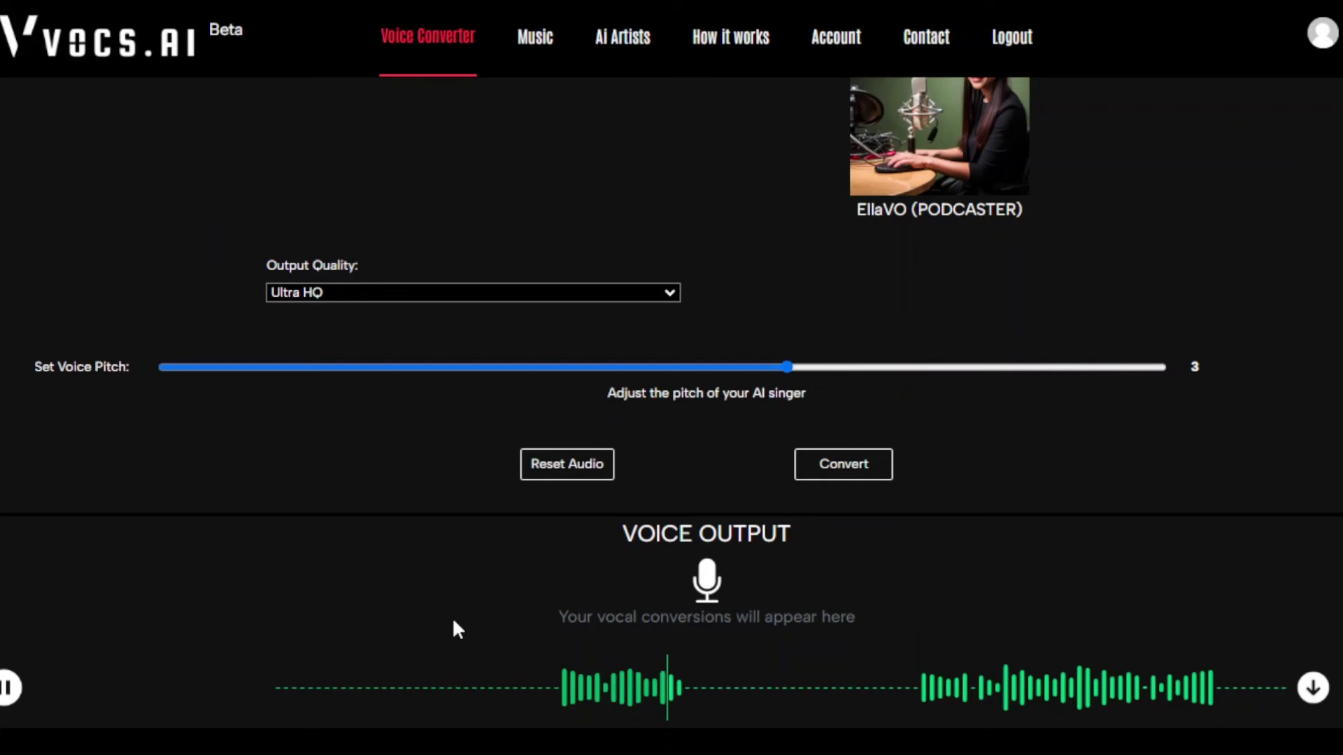
{"action": "left_click", "coordinate": [913, 691]}
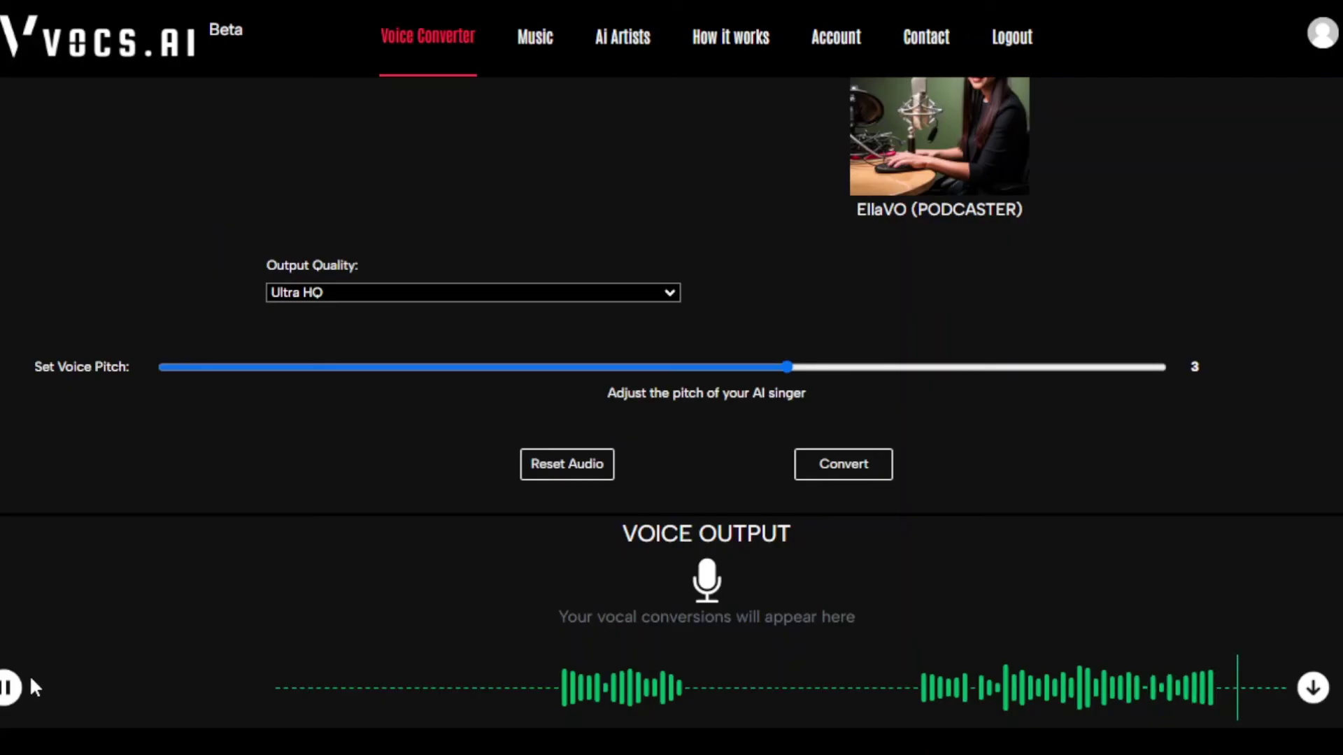
{"action": "left_click", "coordinate": [10, 688]}
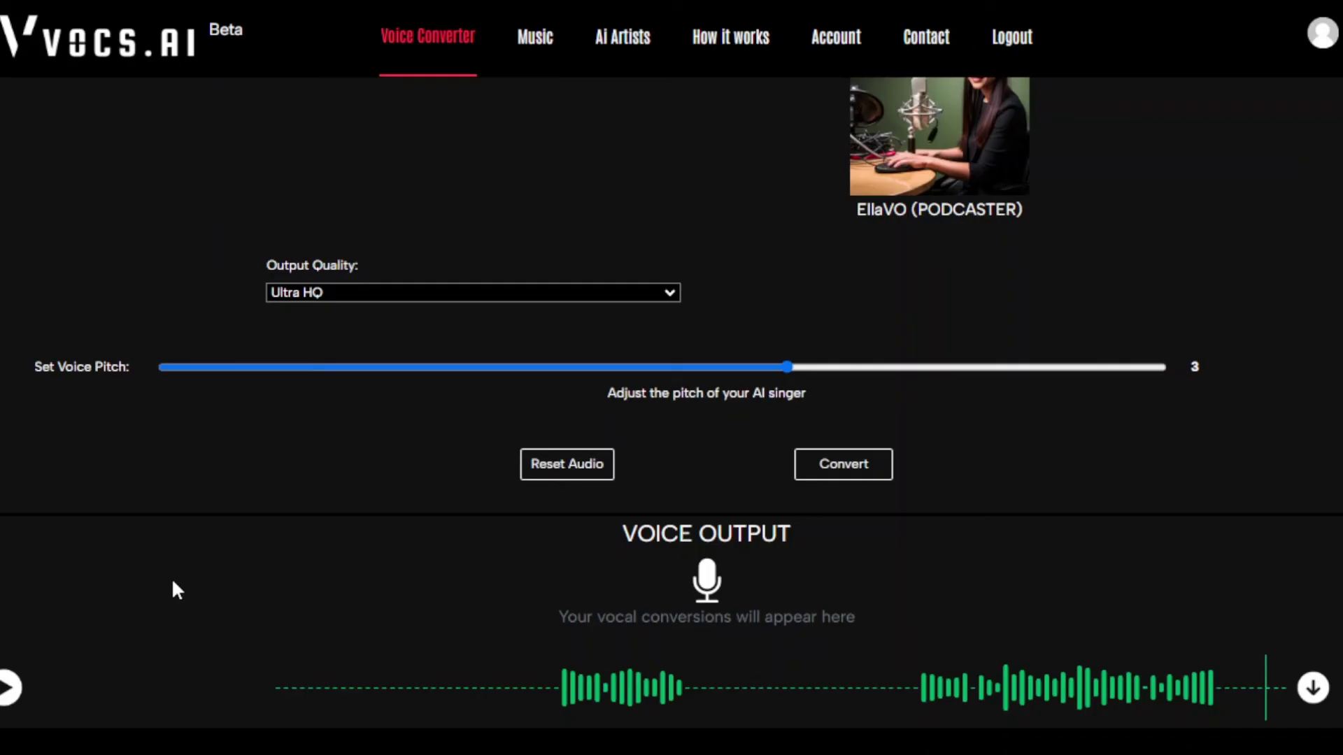
{"action": "left_click", "coordinate": [1321, 684]}
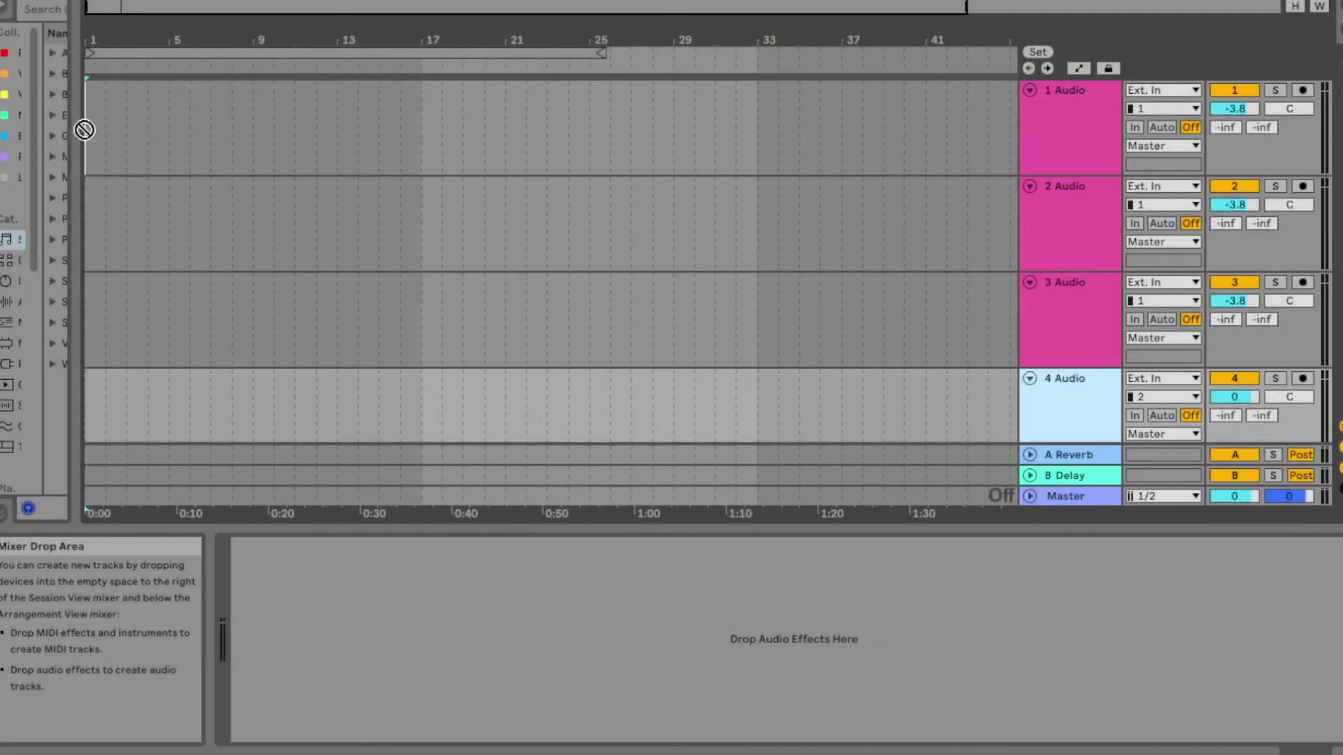
Place AUSTIN AI and ELLA AI on track 1 and copy ELLA AI to track 2 at bar 4.
{"action": "left_click_drag", "start_coordinate": [84, 131], "coordinate": [87, 129]}
{"action": "left_click", "coordinate": [318, 105]}
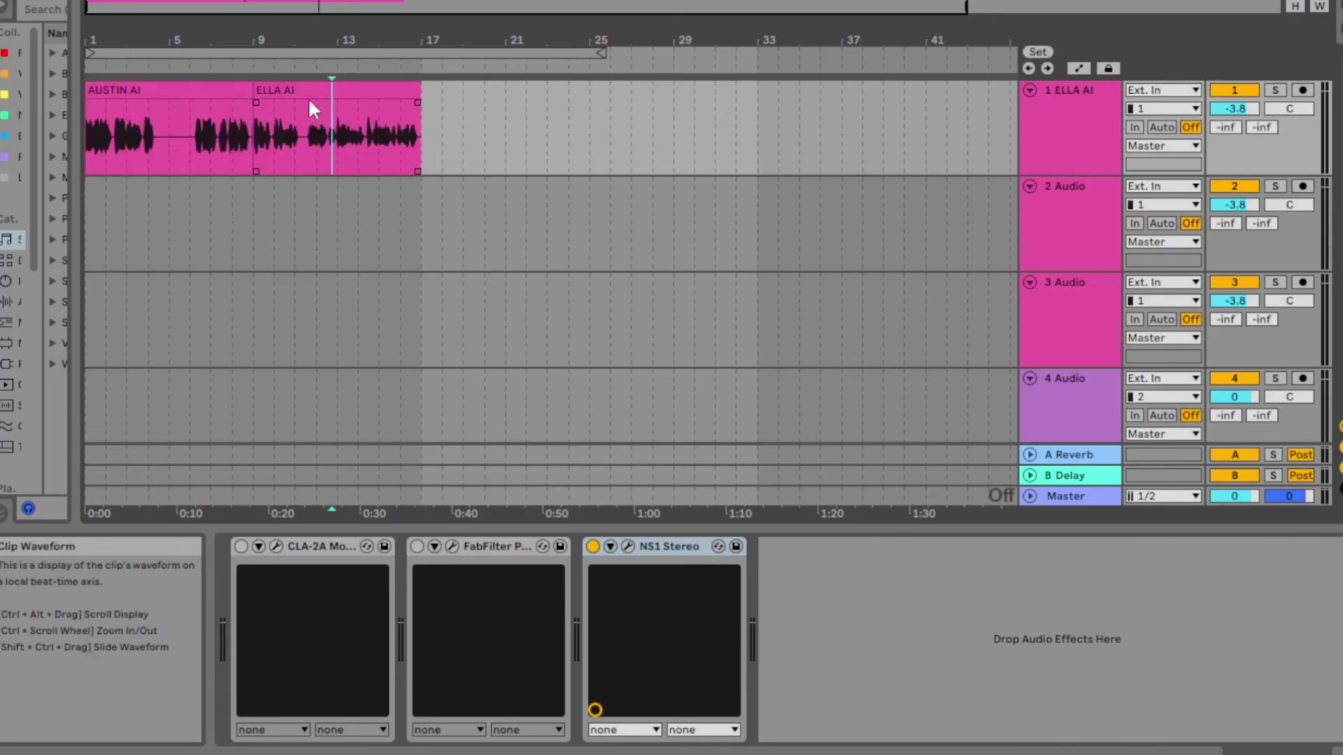
{"action": "left_click_drag", "start_coordinate": [318, 105], "coordinate": [201, 191]}
Split the track 2 ELLA AI clip at bar 6.7 and move the second part to bar 8.7.
{"action": "left_click_drag", "start_coordinate": [963, 9], "coordinate": [369, 9]}
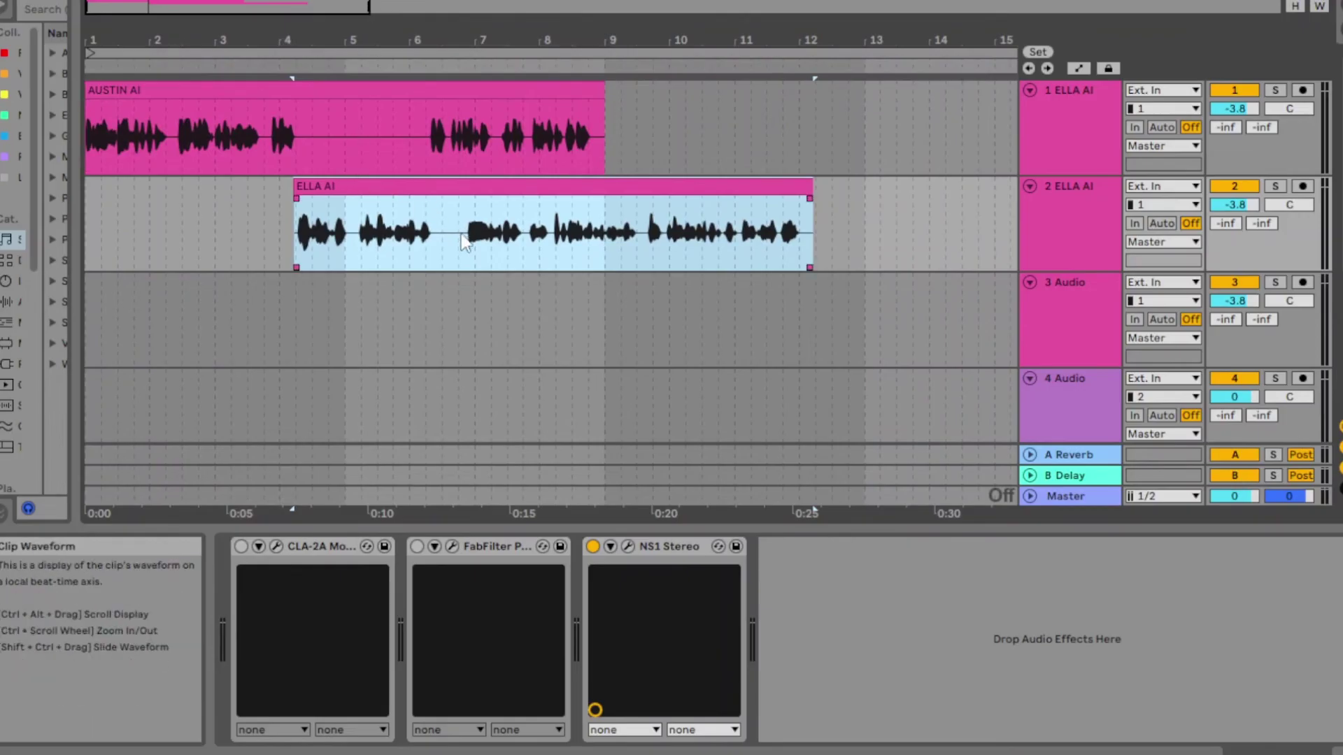
{"action": "left_click", "coordinate": [459, 262]}
{"action": "key", "text": "ctrl+e"}
{"action": "left_click_drag", "start_coordinate": [544, 190], "coordinate": [658, 209]}
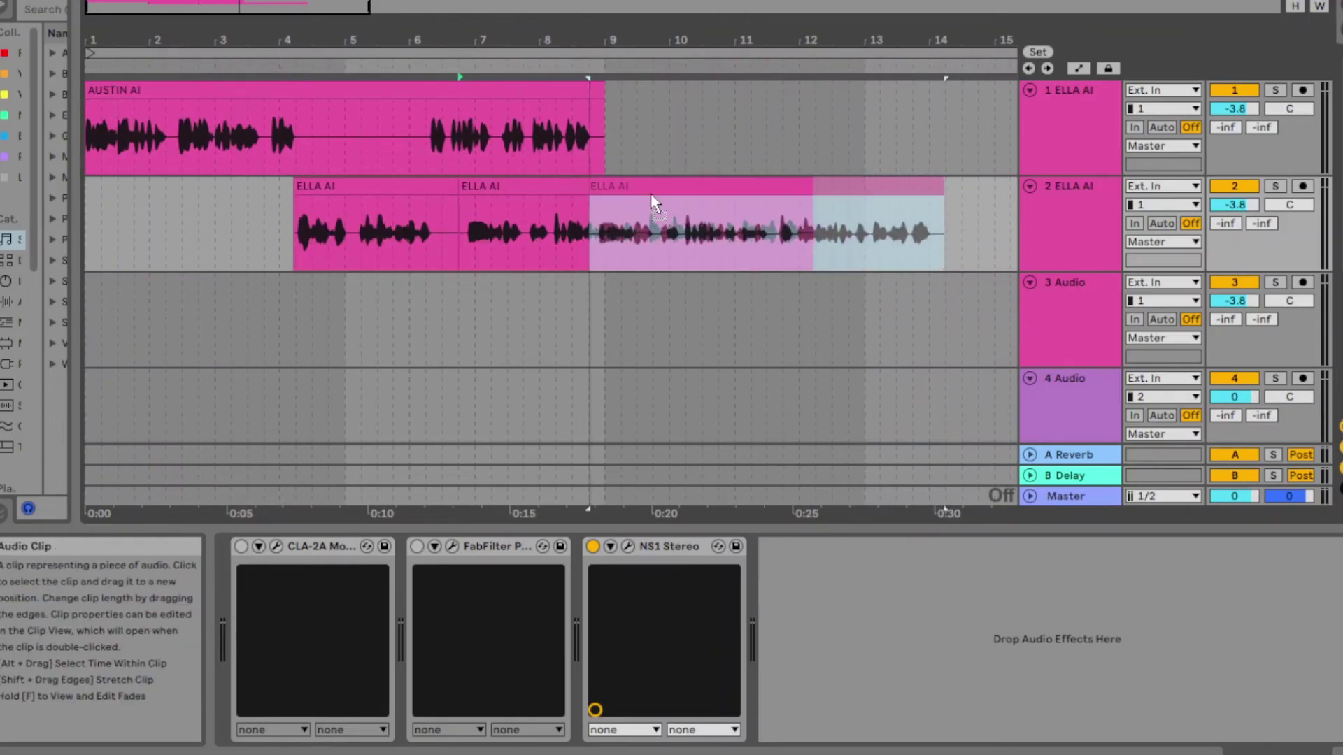